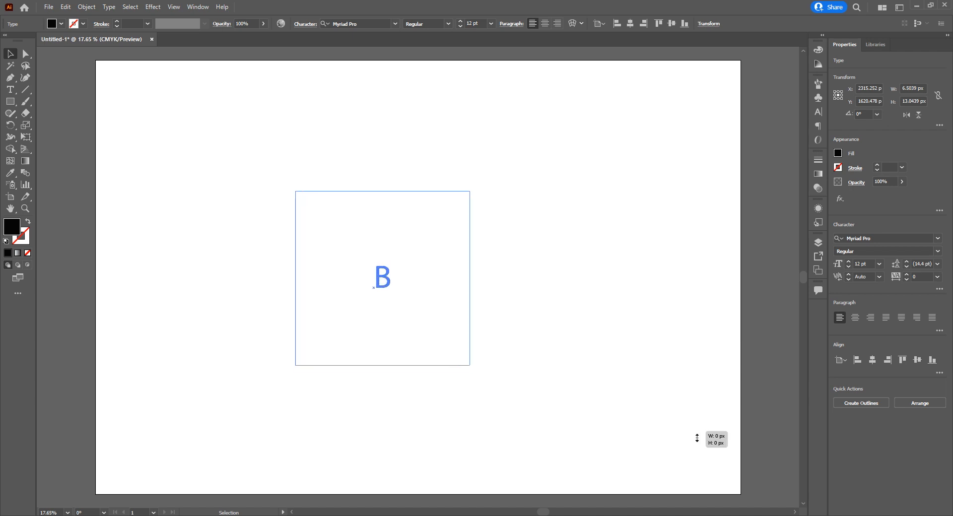
Scale up the letter B to about 867 pt and centre it horizontally on the artboard
{"action": "left_click_drag", "start_coordinate": [393, 261], "coordinate": [549, 143]}
{"action": "left_click_drag", "start_coordinate": [393, 224], "coordinate": [428, 211]}
{"action": "left_click", "coordinate": [629, 24]}
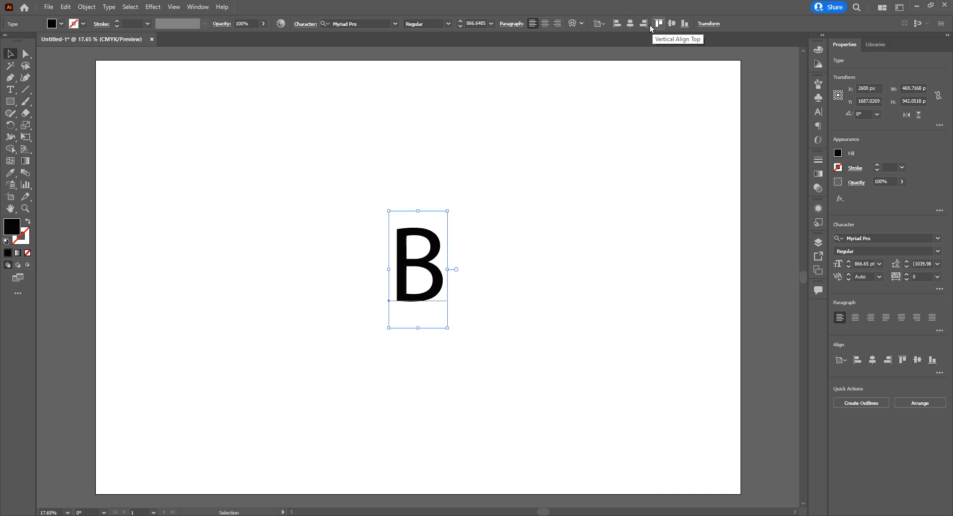
{"action": "left_click", "coordinate": [658, 24]}
{"action": "left_click", "coordinate": [466, 222]}
{"action": "left_click", "coordinate": [430, 259]}
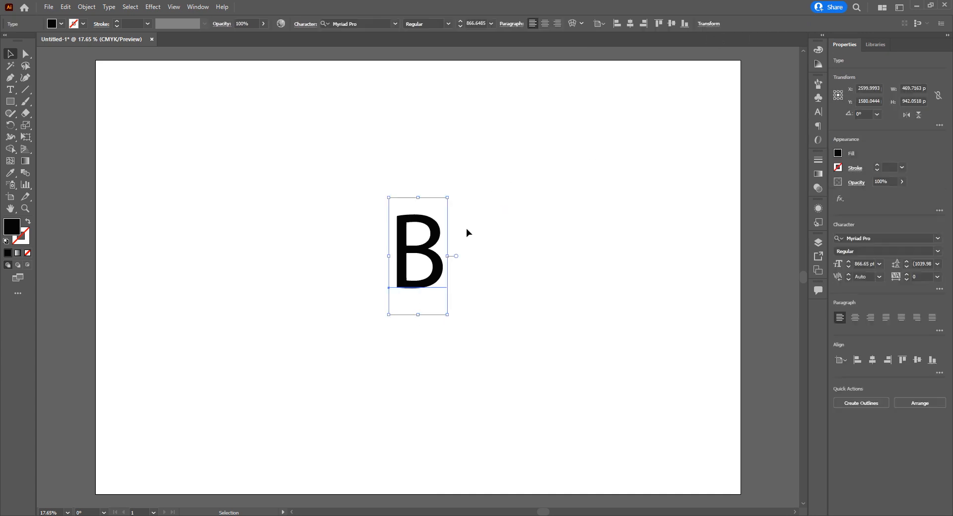
Enlarge the B to about 1287 pt and centre it horizontally and vertically on the artboard
{"action": "mouse_move", "coordinate": [447, 318]}
{"action": "left_mouse_down"}
{"action": "mouse_move", "coordinate": [547, 398]}
{"action": "mouse_move", "coordinate": [469, 319]}
{"action": "mouse_move", "coordinate": [527, 400]}
{"action": "mouse_move", "coordinate": [512, 373]}
{"action": "mouse_move", "coordinate": [443, 329]}
{"action": "left_mouse_up"}
{"action": "left_click", "coordinate": [550, 321]}
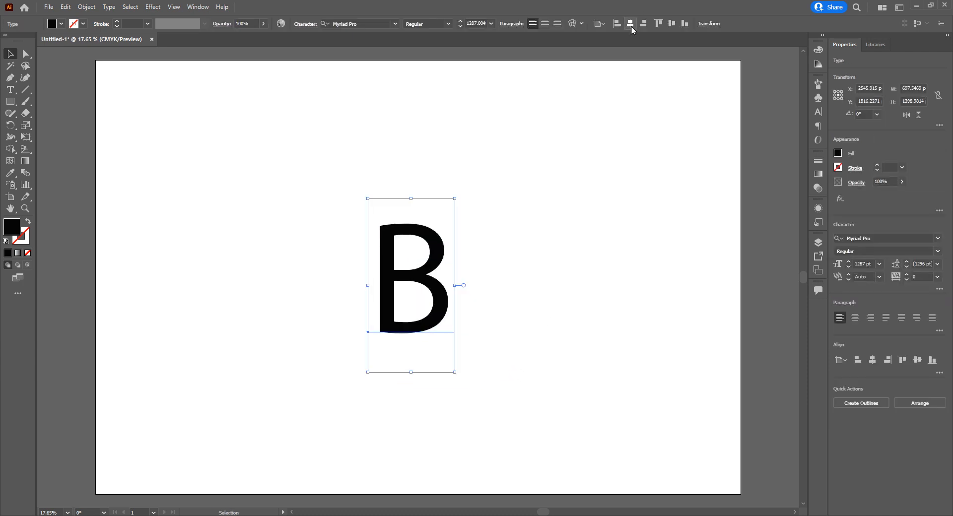
{"action": "left_click", "coordinate": [631, 23]}
{"action": "left_click", "coordinate": [672, 23]}
{"action": "left_click", "coordinate": [570, 136]}
{"action": "left_click", "coordinate": [421, 250]}
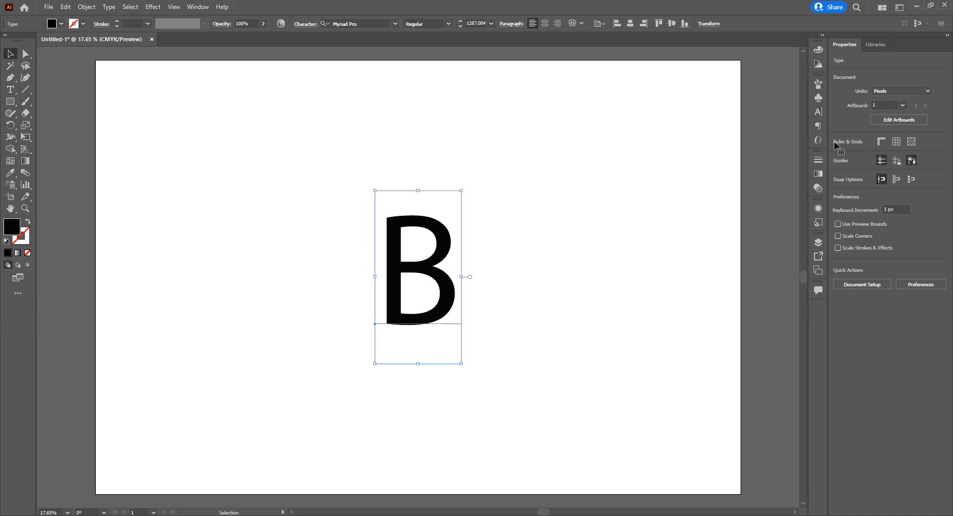
Set the B's font to Acumin Variable Concept in a heavy bold style and reposition the letter slightly
{"action": "left_click", "coordinate": [938, 239]}
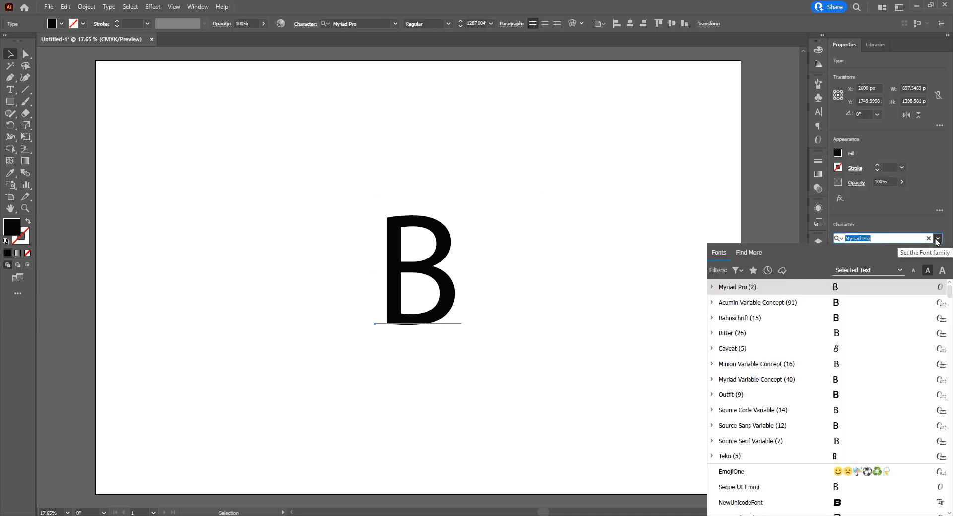
{"action": "left_click", "coordinate": [814, 306]}
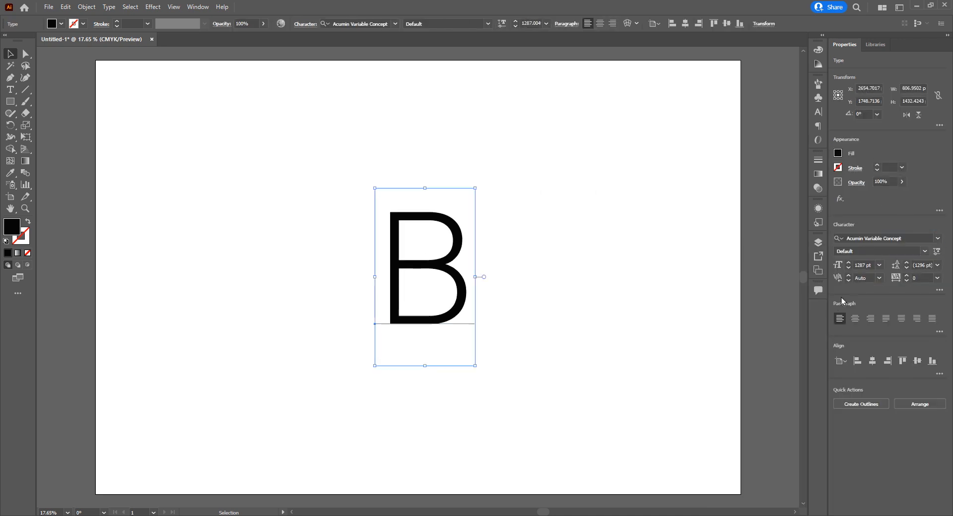
{"action": "left_click", "coordinate": [925, 251]}
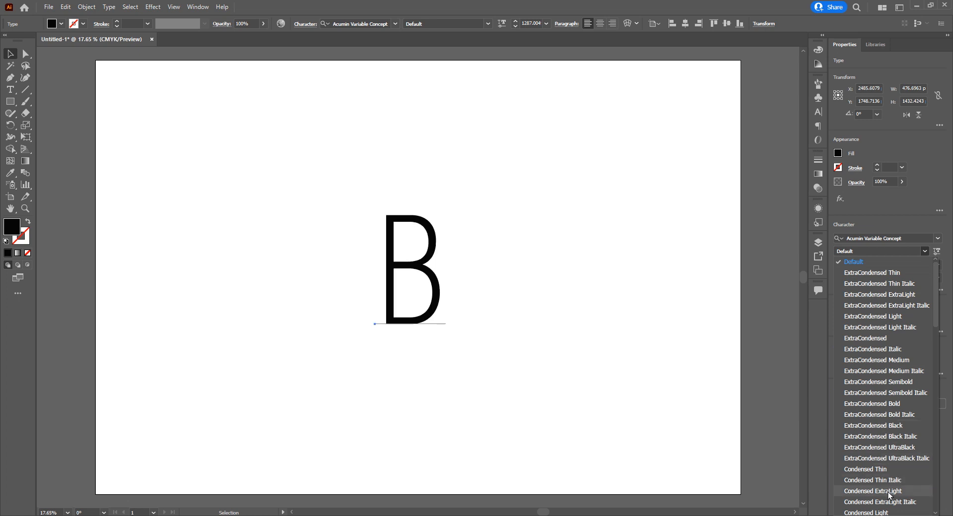
{"action": "left_click", "coordinate": [900, 404]}
{"action": "left_click_drag", "start_coordinate": [436, 279], "coordinate": [465, 279]}
{"action": "left_click", "coordinate": [511, 288]}
{"action": "key", "text": "p"}
{"action": "scroll", "coordinate": [415, 255], "scroll_direction": "up", "scroll_amount": 1}
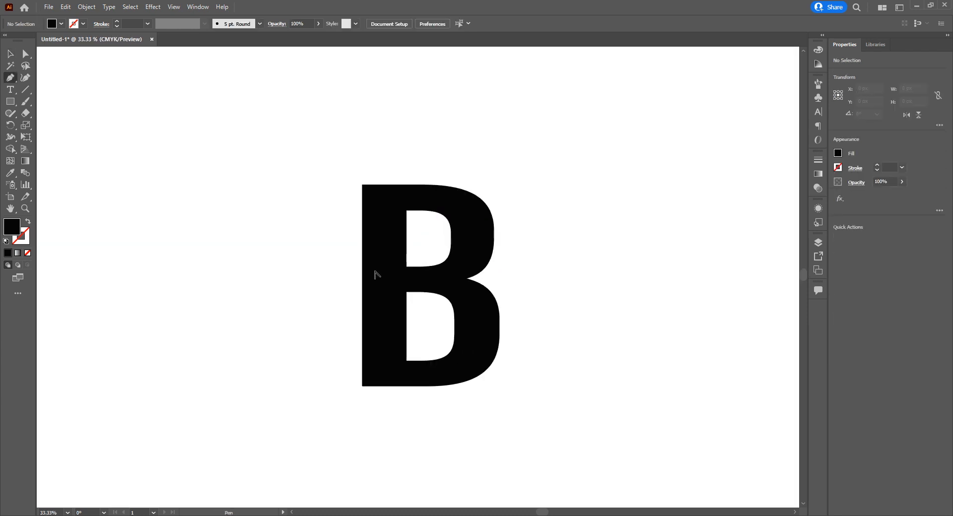
{"action": "left_click", "coordinate": [338, 262]}
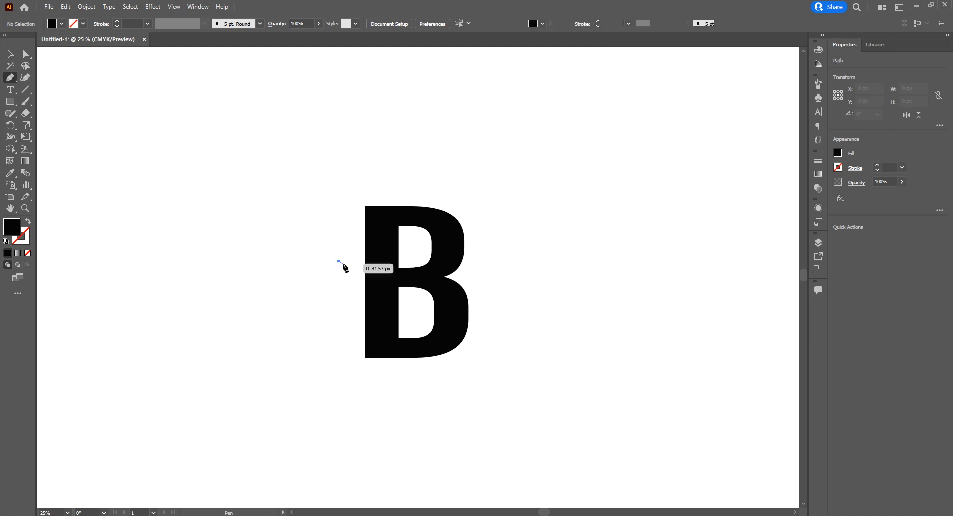
{"action": "left_click_drag", "start_coordinate": [513, 237], "coordinate": [619, 190]}
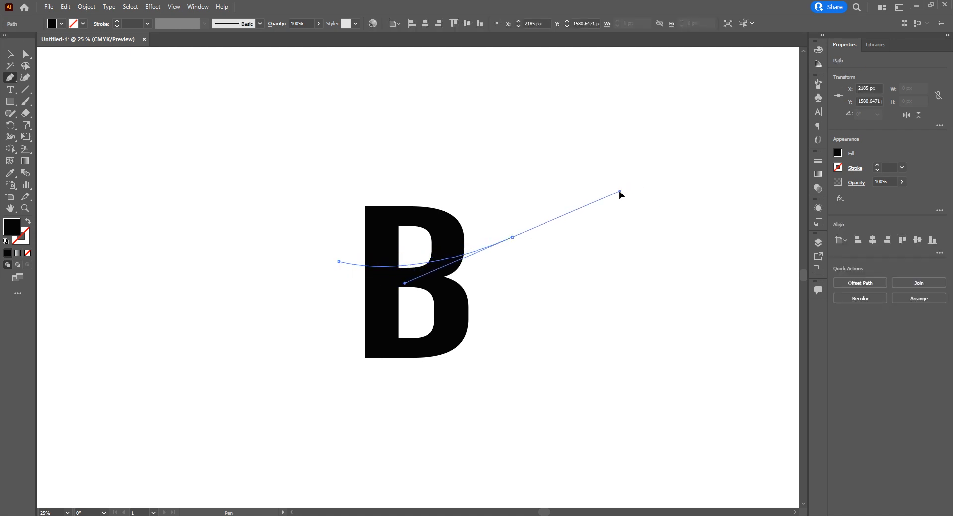
{"action": "left_click_drag", "start_coordinate": [512, 238], "coordinate": [340, 262]}
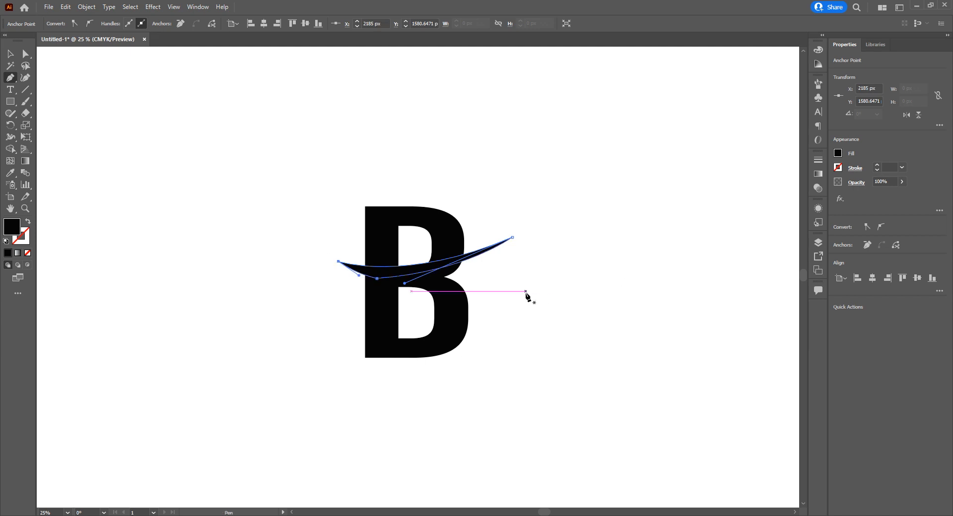
{"action": "double_click", "coordinate": [7, 230]}
{"action": "left_click_drag", "start_coordinate": [463, 217], "coordinate": [472, 206]}
{"action": "left_click_drag", "start_coordinate": [489, 312], "coordinate": [492, 304]}
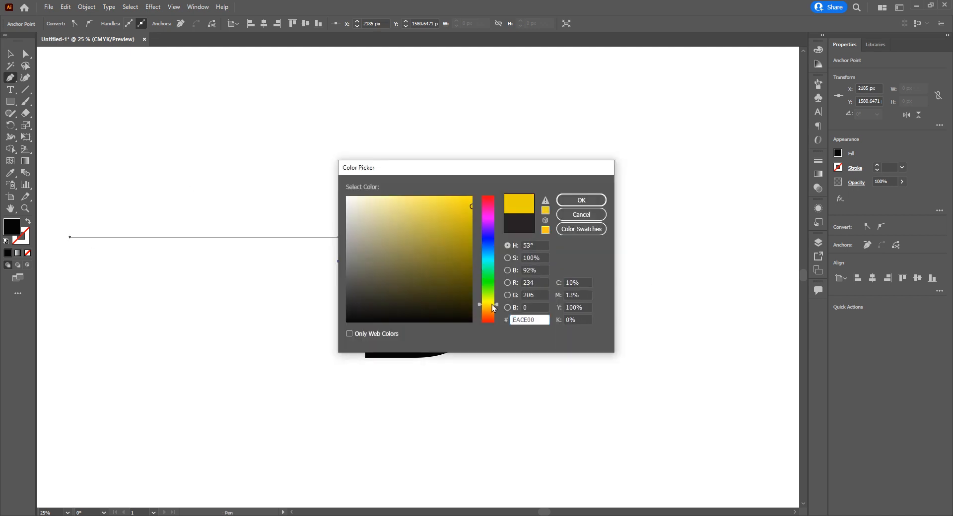
{"action": "left_click", "coordinate": [592, 203]}
{"action": "key", "text": "v"}
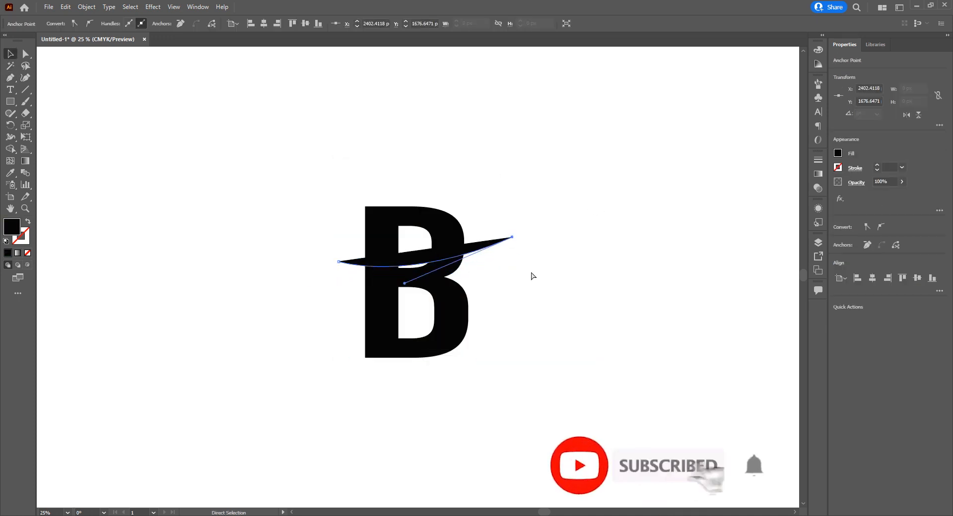
{"action": "key", "text": "ctrl+z"}
{"action": "key", "text": "ctrl+z"}
{"action": "key", "text": "ctrl+z"}
Start a swoosh with the Pen tool, curving from just outside the B's left side into the middle of its stem
{"action": "key", "text": "p"}
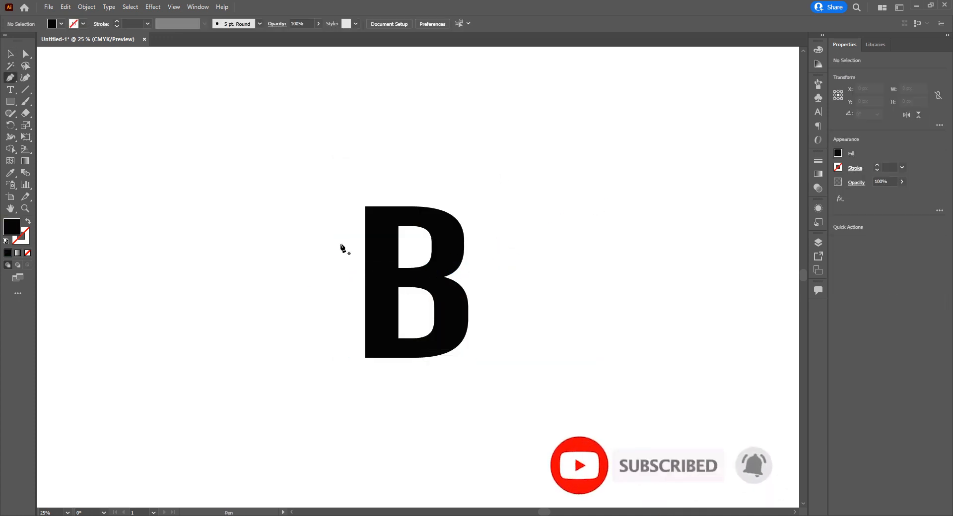
{"action": "left_click_drag", "start_coordinate": [385, 282], "coordinate": [425, 282]}
{"action": "left_click", "coordinate": [385, 283]}
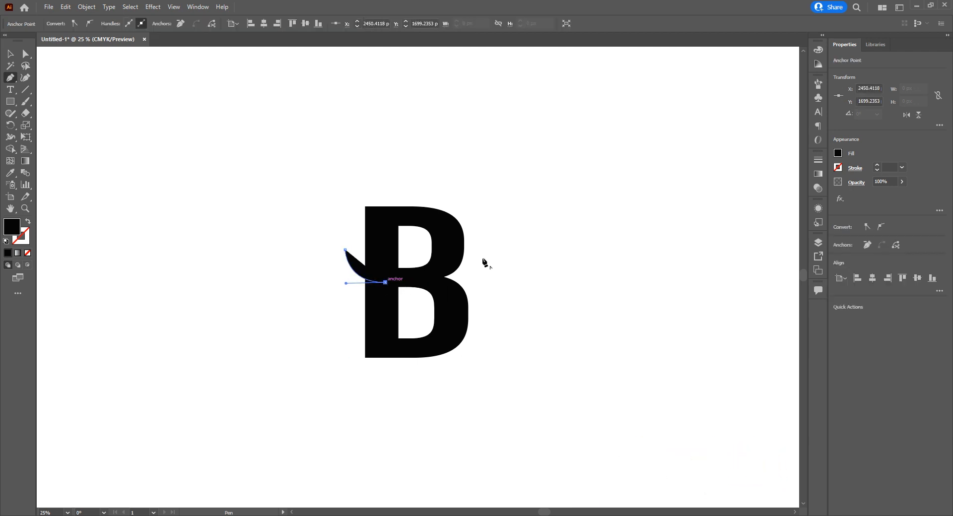
{"action": "left_click_drag", "start_coordinate": [518, 214], "coordinate": [606, 127]}
{"action": "key", "text": "ctrl+plus"}
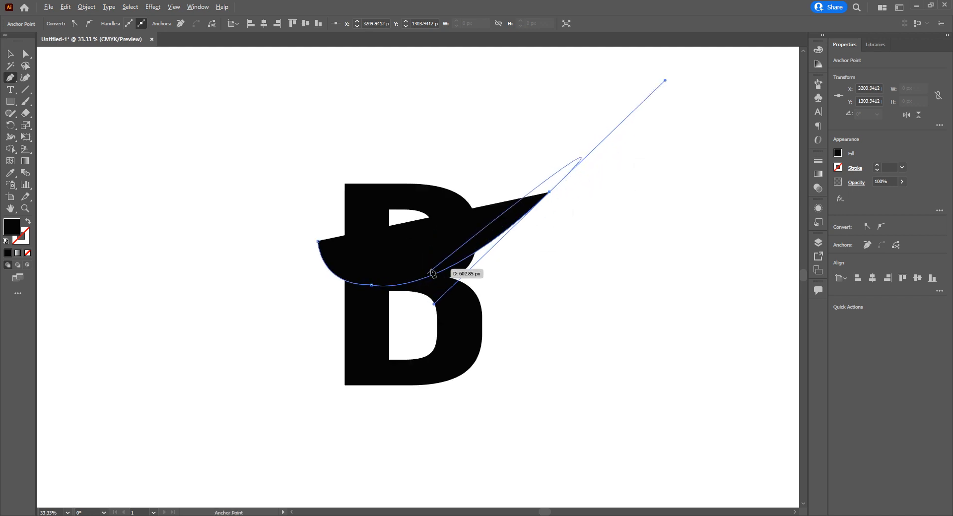
{"action": "left_click_drag", "start_coordinate": [443, 297], "coordinate": [468, 293]}
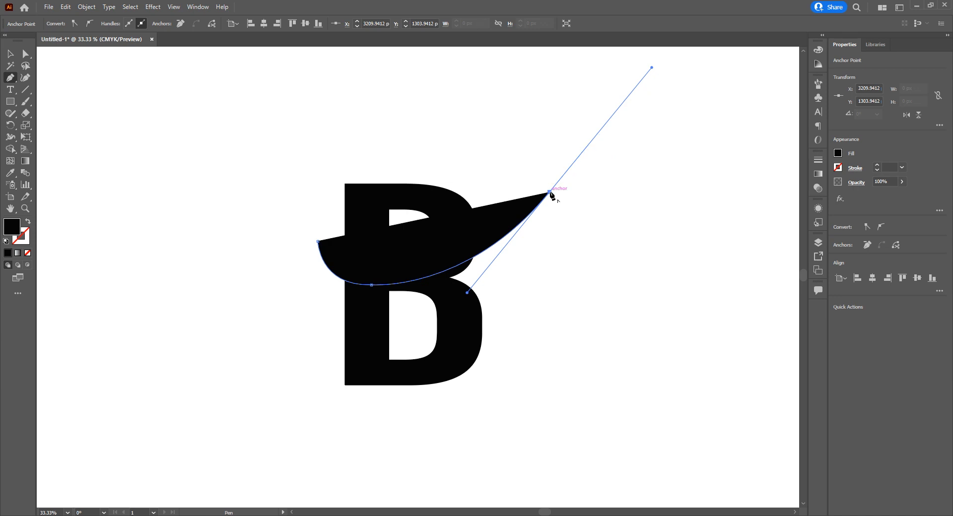
{"action": "left_click_drag", "start_coordinate": [362, 297], "coordinate": [212, 302]}
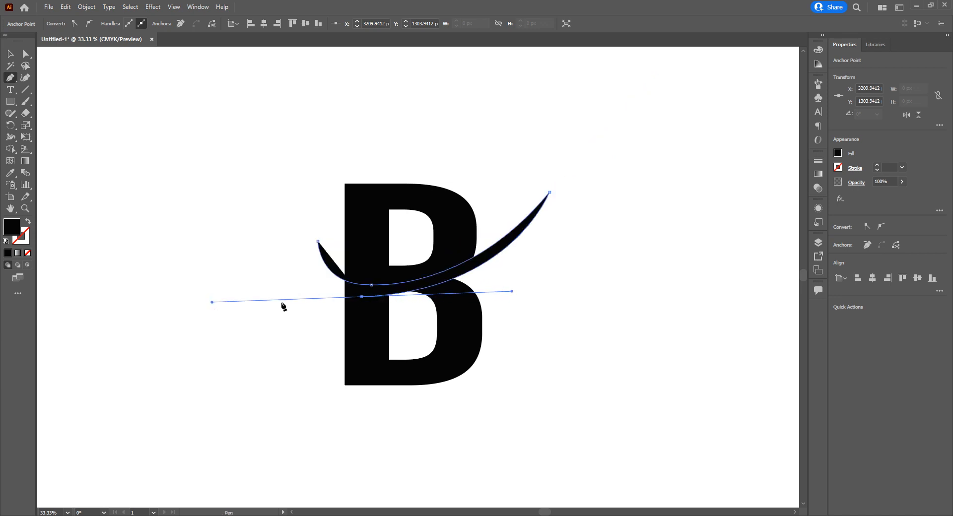
{"action": "left_click", "coordinate": [362, 297]}
{"action": "left_click_drag", "start_coordinate": [318, 241], "coordinate": [327, 206]}
{"action": "left_click_drag", "start_coordinate": [334, 172], "coordinate": [334, 172]}
{"action": "key", "text": "ctrl+z"}
{"action": "key", "text": "ctrl+z"}
{"action": "key", "text": "ctrl+z"}
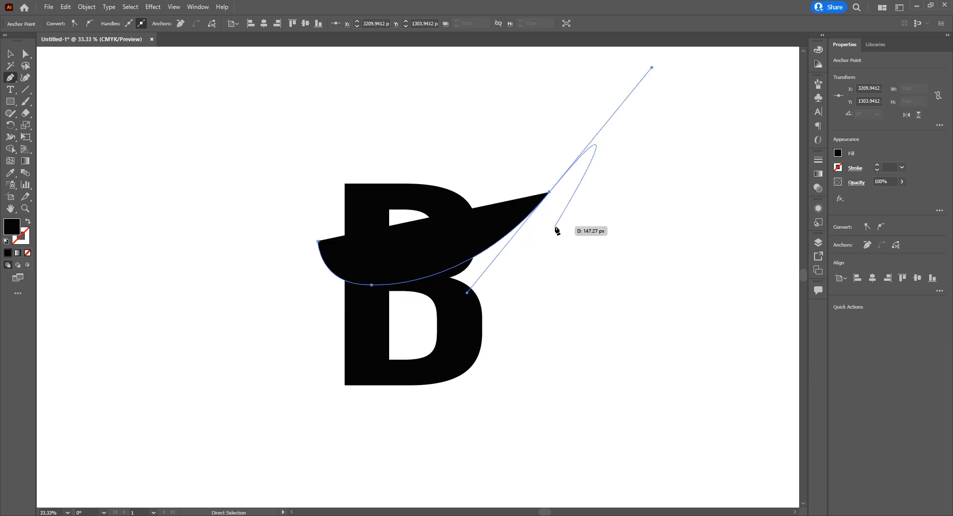
{"action": "key", "text": "ctrl+z"}
{"action": "key", "text": "ctrl+z"}
Extend the swoosh to a pointed tip beyond the B's upper right, curve back underneath and close the shape at its start
{"action": "left_click_drag", "start_coordinate": [564, 198], "coordinate": [618, 138]}
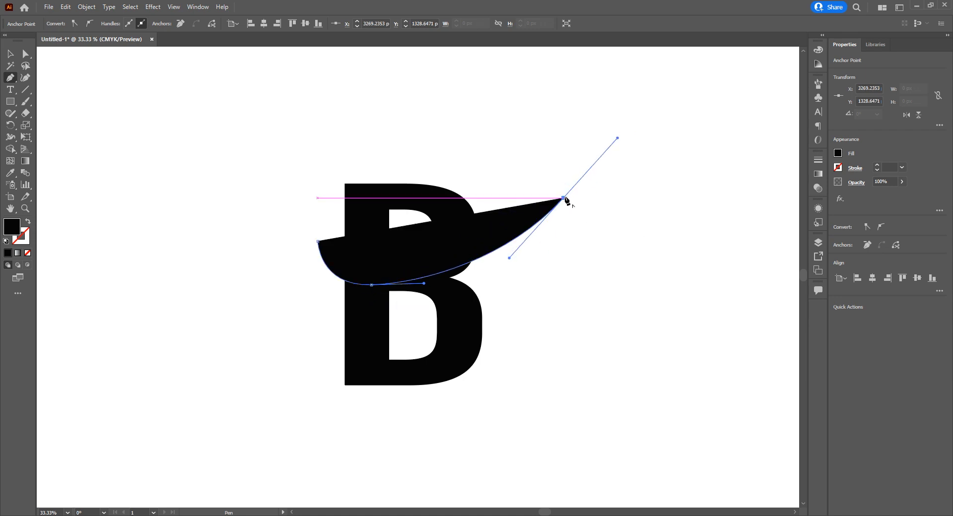
{"action": "left_click_drag", "start_coordinate": [360, 302], "coordinate": [206, 313]}
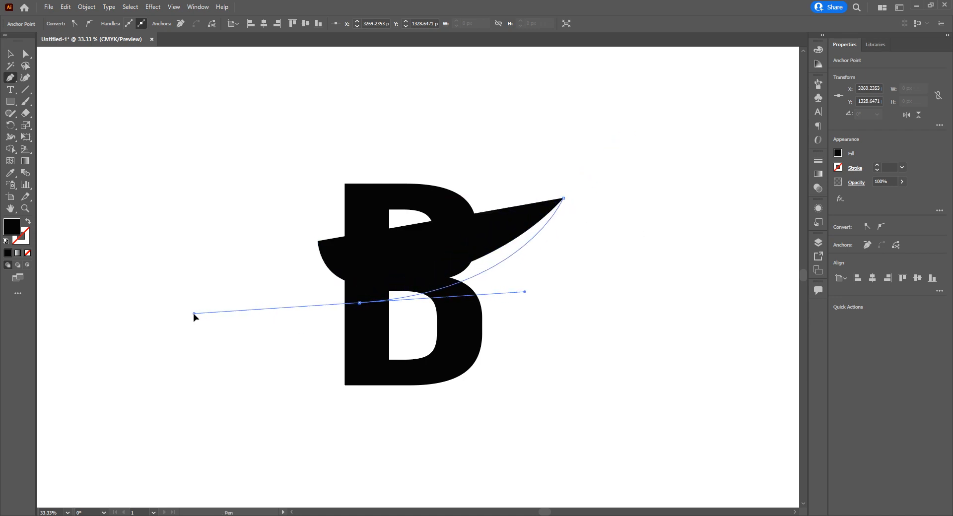
{"action": "left_click", "coordinate": [361, 303]}
{"action": "left_click_drag", "start_coordinate": [318, 242], "coordinate": [336, 182]}
{"action": "left_click", "coordinate": [10, 53]}
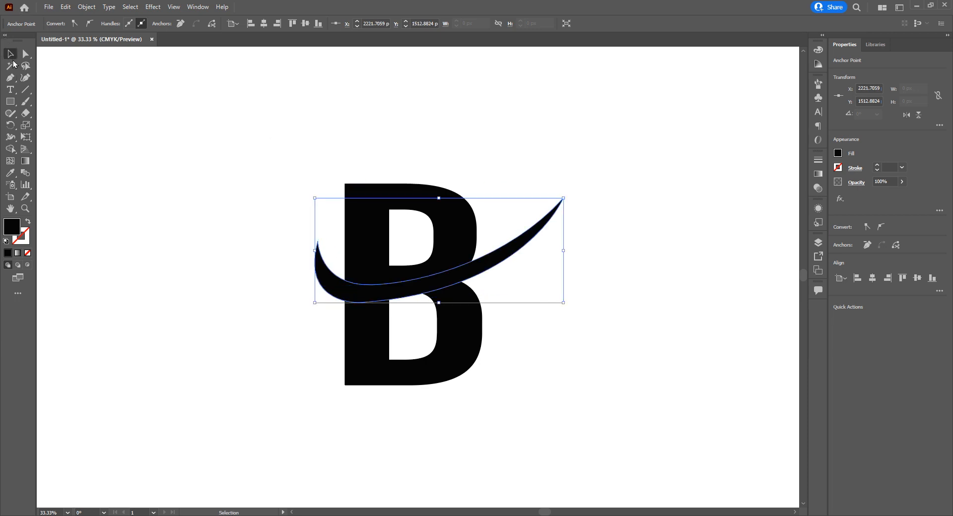
Fill the swoosh with a bright yellow-orange colour
{"action": "double_click", "coordinate": [11, 233]}
{"action": "left_click_drag", "start_coordinate": [493, 316], "coordinate": [496, 309]}
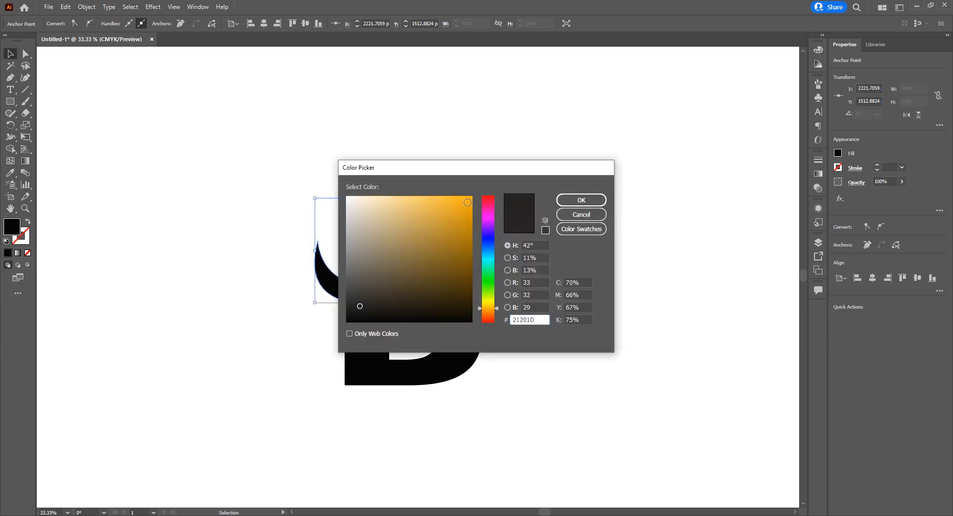
{"action": "left_click", "coordinate": [471, 199]}
{"action": "left_click", "coordinate": [580, 200]}
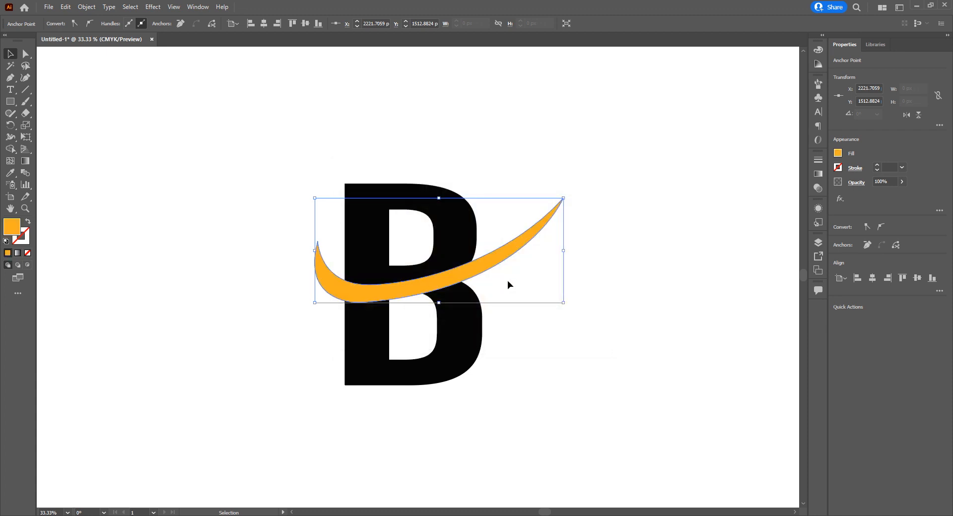
Move the whole swoosh slightly up and to the left across the B
{"action": "left_click", "coordinate": [400, 311]}
{"action": "key", "text": "a"}
{"action": "left_click", "coordinate": [469, 273]}
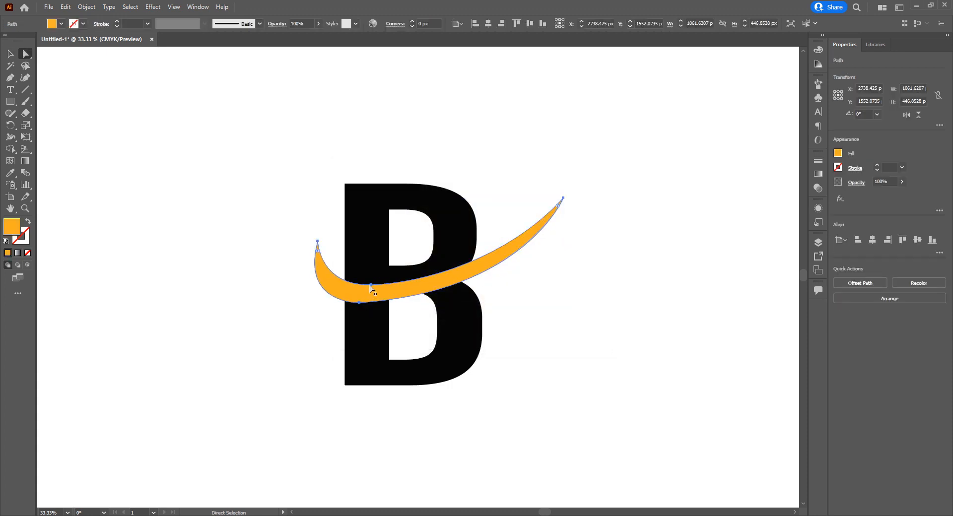
{"action": "left_click_drag", "start_coordinate": [372, 283], "coordinate": [368, 273]}
{"action": "left_click", "coordinate": [368, 274]}
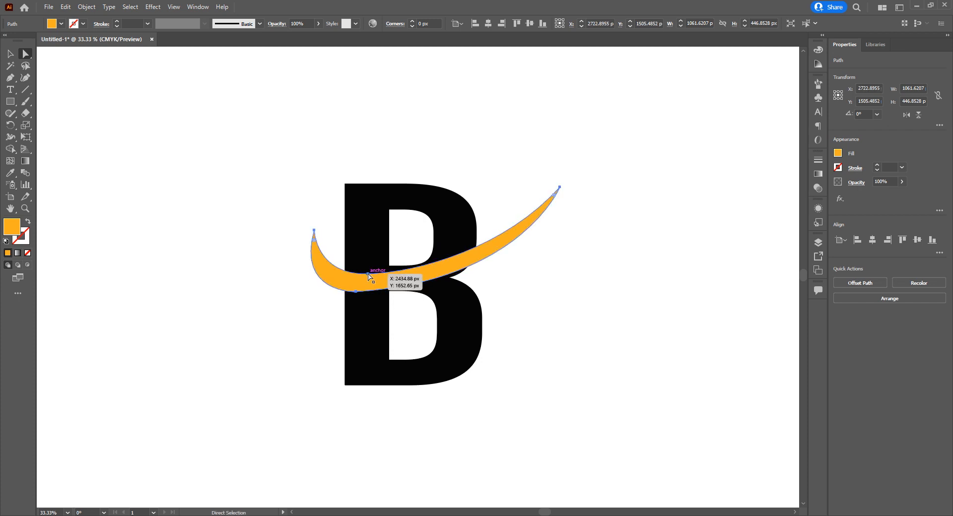
Lower the swoosh's bottom anchor slightly and move its pointed right tip a little outward
{"action": "left_click", "coordinate": [356, 292]}
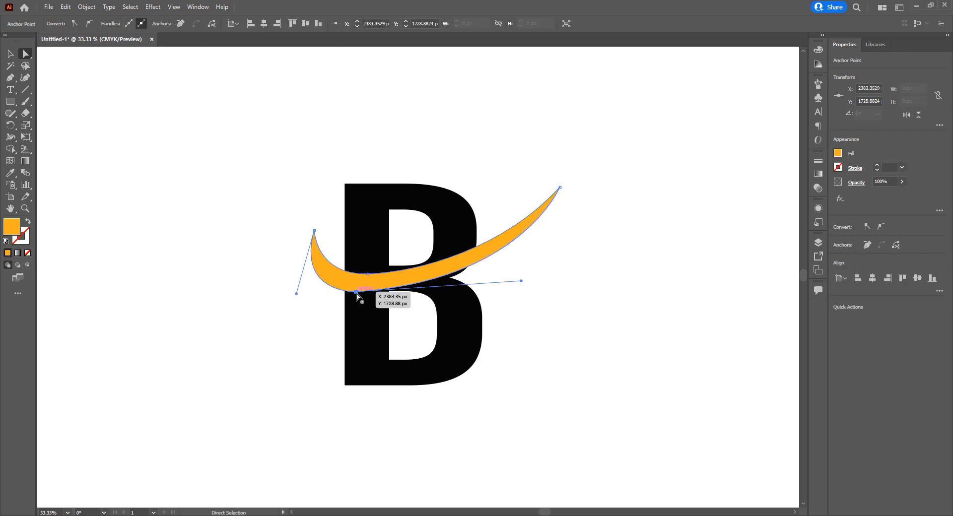
{"action": "left_click_drag", "start_coordinate": [356, 294], "coordinate": [357, 298]}
{"action": "left_click_drag", "start_coordinate": [559, 192], "coordinate": [569, 193]}
Adjust the curve handles along the swoosh's upper and lower edges to refine its sweep
{"action": "left_click_drag", "start_coordinate": [420, 273], "coordinate": [434, 268]}
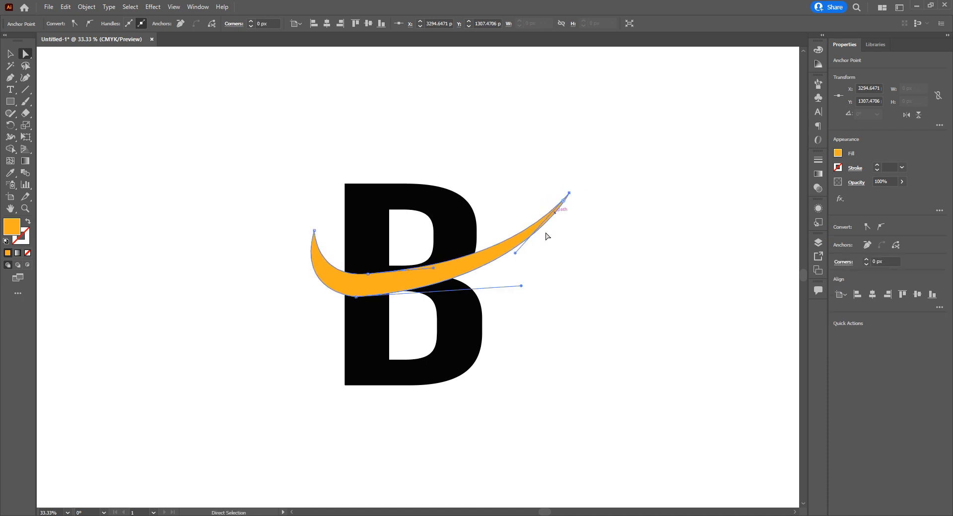
{"action": "mouse_move", "coordinate": [516, 252]}
{"action": "left_mouse_down"}
{"action": "mouse_move", "coordinate": [512, 244]}
{"action": "mouse_move", "coordinate": [515, 253]}
{"action": "left_mouse_up"}
{"action": "mouse_move", "coordinate": [522, 286]}
{"action": "left_mouse_down"}
{"action": "mouse_move", "coordinate": [512, 315]}
{"action": "mouse_move", "coordinate": [507, 294]}
{"action": "left_mouse_up"}
{"action": "left_click", "coordinate": [367, 278]}
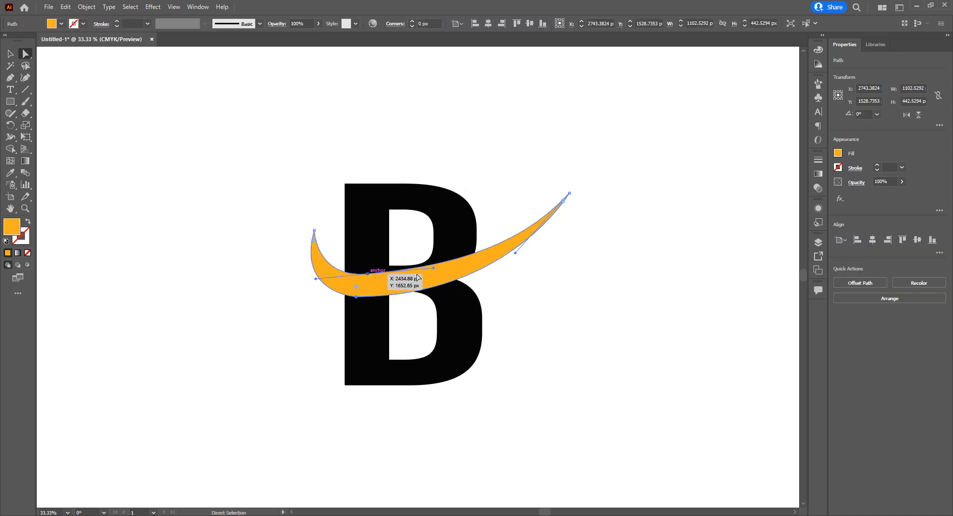
{"action": "left_click_drag", "start_coordinate": [433, 268], "coordinate": [436, 269]}
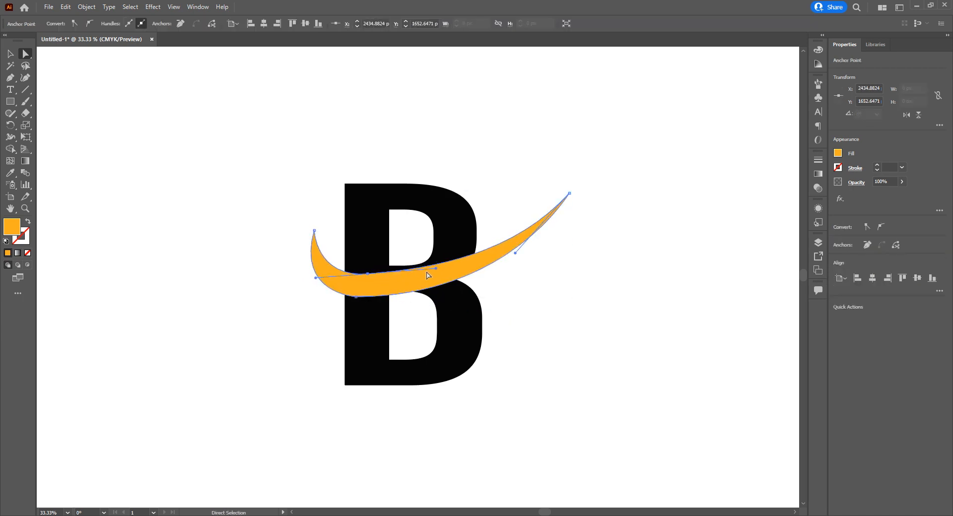
Move the swoosh's right tip up and outward past the top of the B and adjust the upper curve's handle
{"action": "scroll", "coordinate": [436, 264], "scroll_direction": "up", "scroll_amount": 1}
{"action": "left_click_drag", "start_coordinate": [637, 159], "coordinate": [601, 159]}
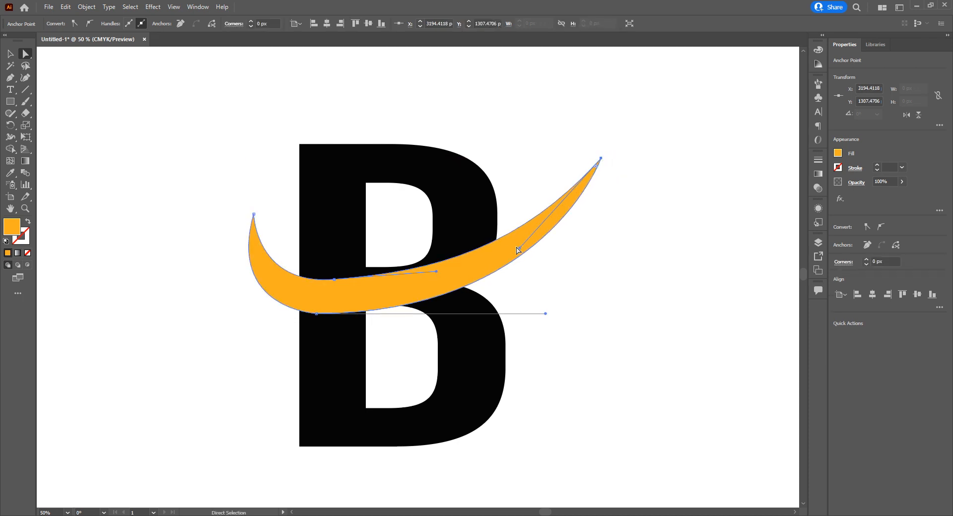
{"action": "left_click_drag", "start_coordinate": [601, 158], "coordinate": [638, 138]}
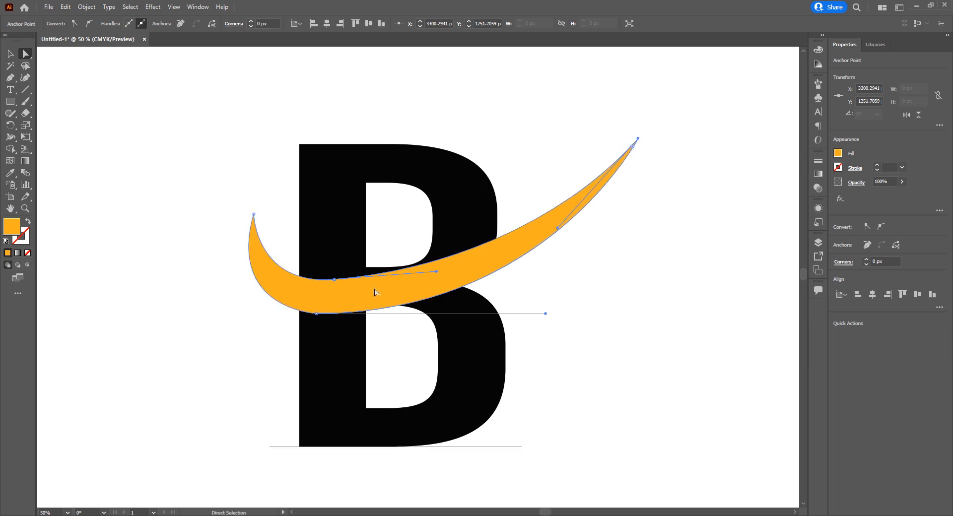
{"action": "left_click_drag", "start_coordinate": [437, 272], "coordinate": [446, 279]}
{"action": "left_click", "coordinate": [590, 272]}
Thicken the swoosh's left end by moving its bottom anchor down and left, and adjust that anchor's curve handle
{"action": "left_click", "coordinate": [487, 269]}
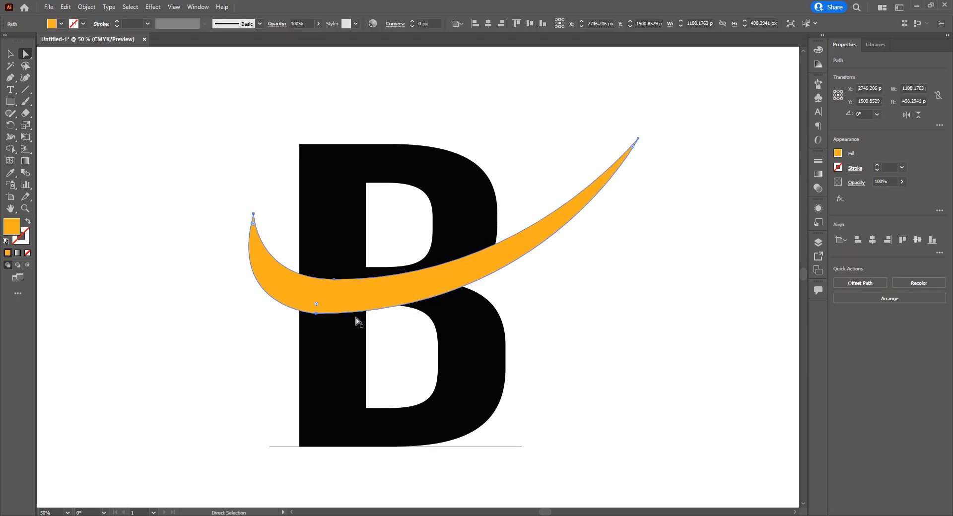
{"action": "left_click_drag", "start_coordinate": [314, 315], "coordinate": [304, 325]}
{"action": "left_click", "coordinate": [592, 324]}
{"action": "left_click", "coordinate": [329, 306]}
{"action": "left_click", "coordinate": [304, 322]}
{"action": "mouse_move", "coordinate": [533, 322]}
{"action": "left_mouse_down"}
{"action": "mouse_move", "coordinate": [541, 341]}
{"action": "mouse_move", "coordinate": [457, 346]}
{"action": "mouse_move", "coordinate": [576, 312]}
{"action": "mouse_move", "coordinate": [538, 323]}
{"action": "mouse_move", "coordinate": [548, 317]}
{"action": "left_mouse_up"}
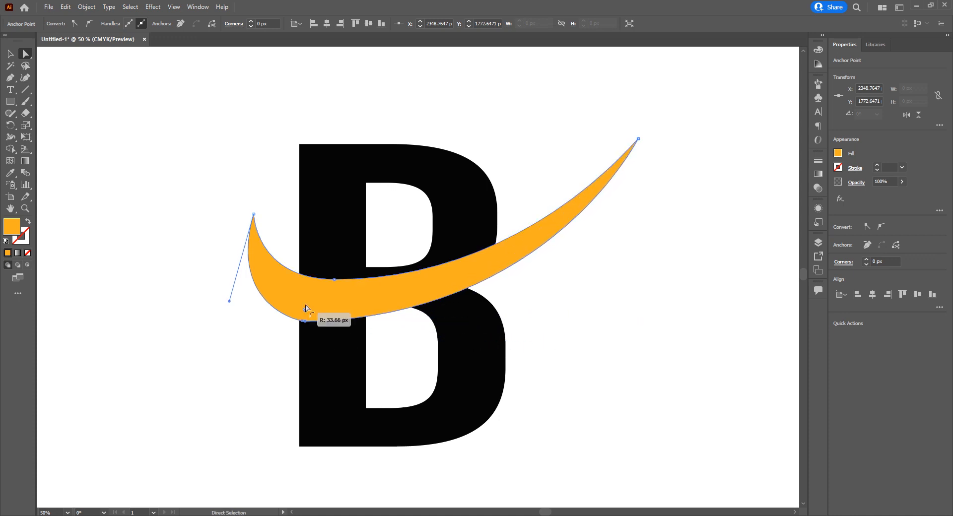
{"action": "left_click", "coordinate": [645, 311]}
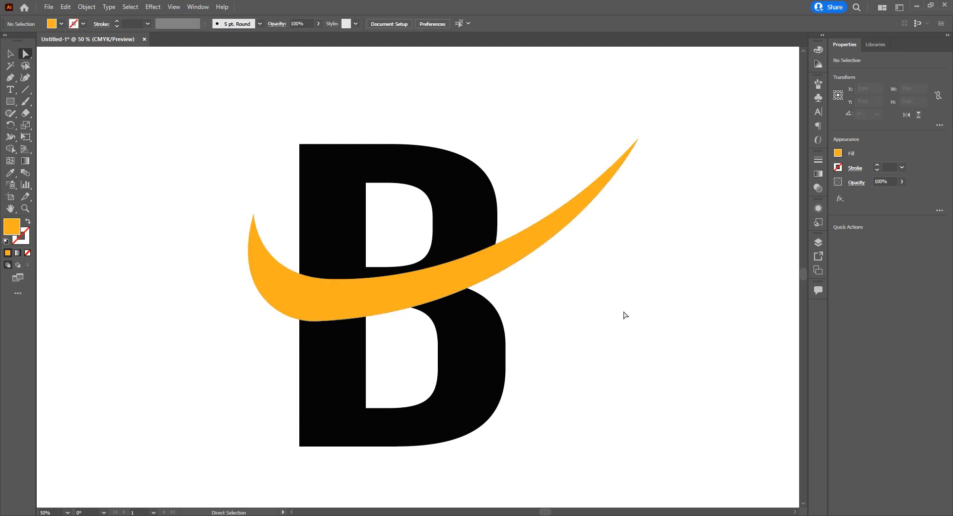
Level the right curve handle of the swoosh's bottom anchor to smooth the lower edge's sweep
{"action": "left_click", "coordinate": [328, 305]}
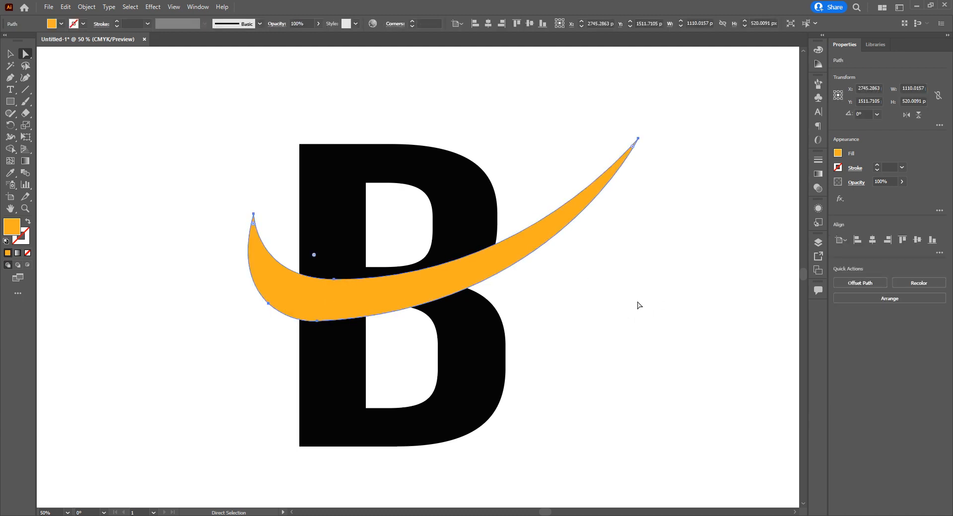
{"action": "left_click", "coordinate": [625, 294]}
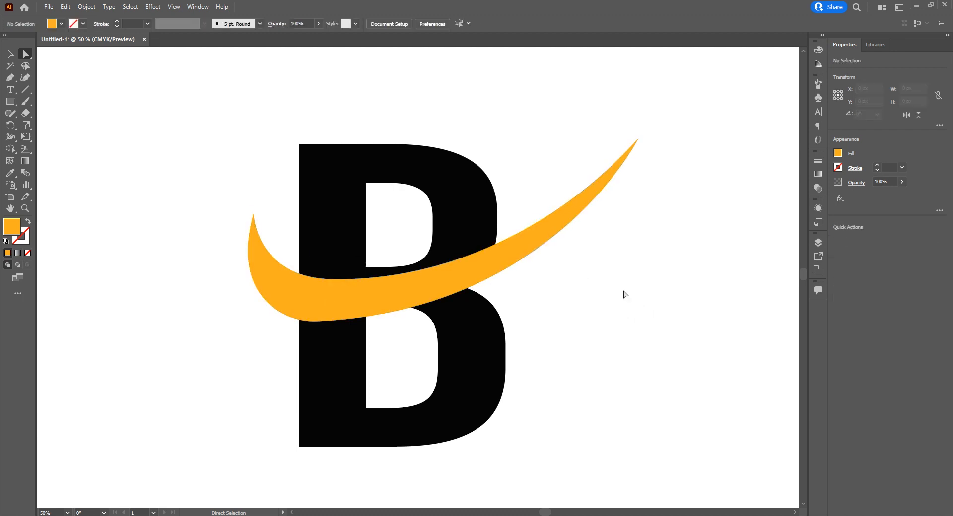
{"action": "left_click", "coordinate": [437, 295]}
{"action": "left_click", "coordinate": [318, 322]}
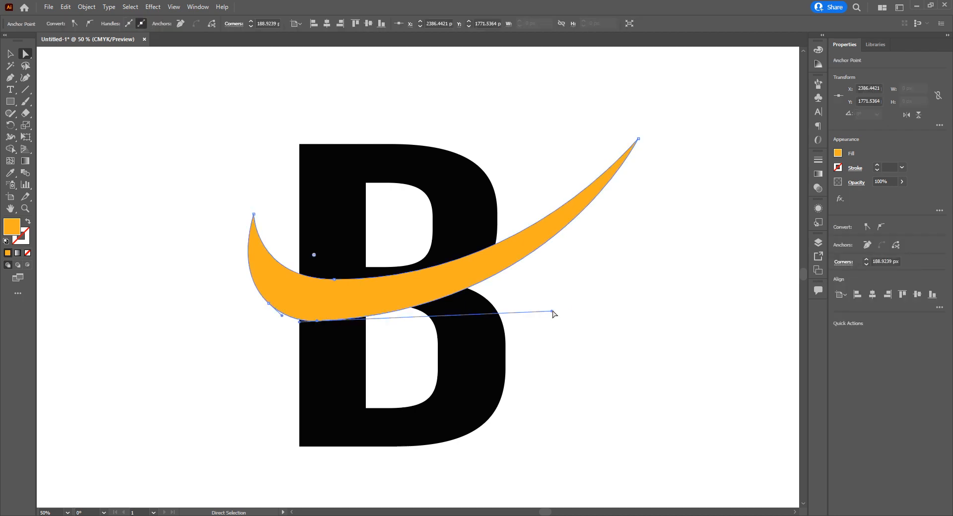
{"action": "left_click_drag", "start_coordinate": [552, 313], "coordinate": [553, 321]}
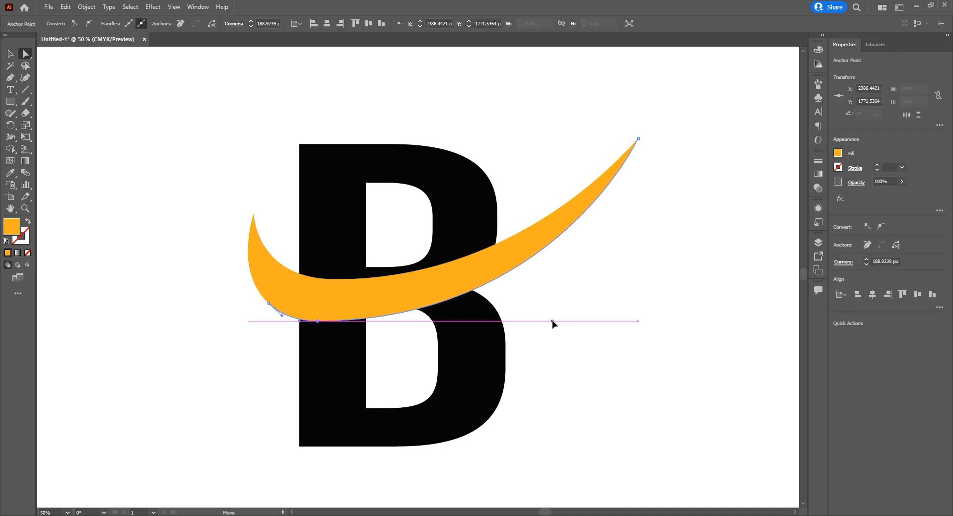
{"action": "left_click", "coordinate": [631, 293]}
{"action": "left_click", "coordinate": [472, 297]}
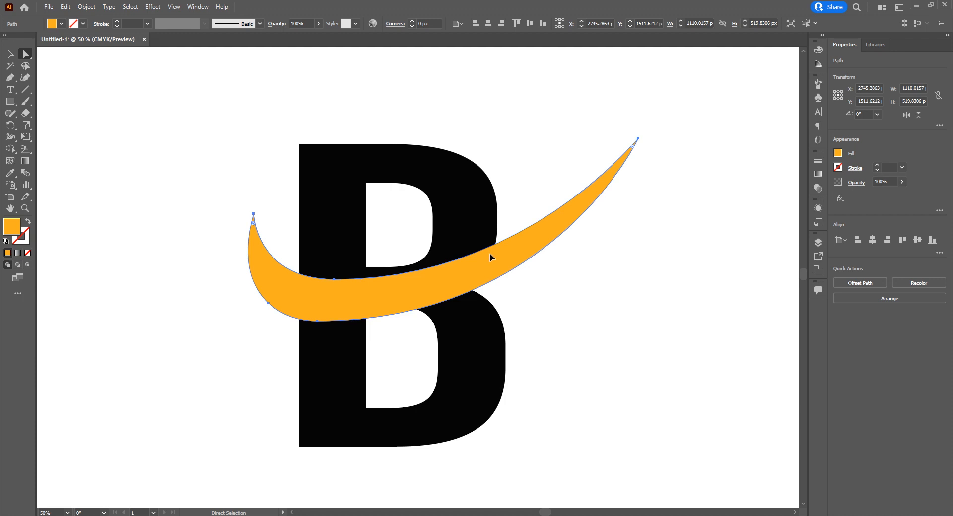
{"action": "left_click", "coordinate": [564, 308]}
{"action": "left_click", "coordinate": [406, 313]}
{"action": "key", "text": "v"}
{"action": "left_click", "coordinate": [680, 325]}
Draw the curved upper edge of a second, smaller swoosh below the first, from left of the B to a pointed right tip
{"action": "key", "text": "p"}
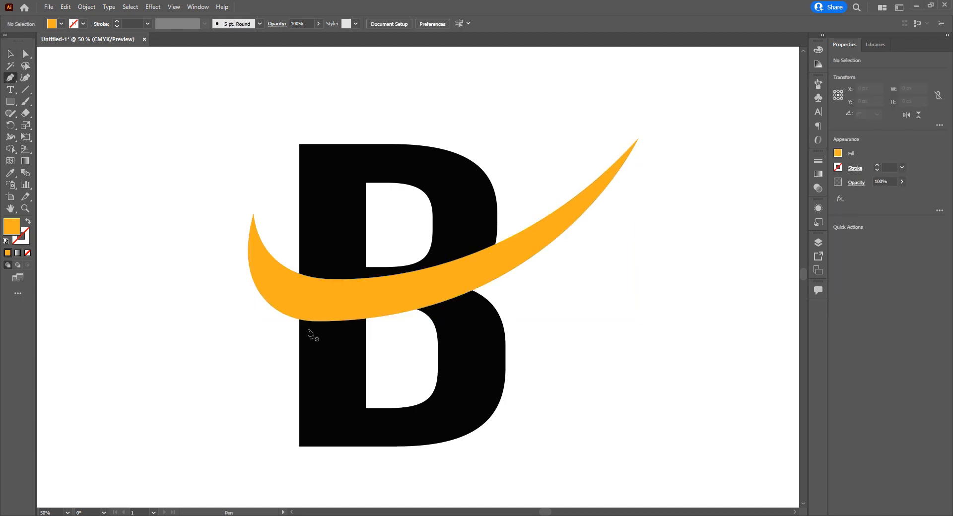
{"action": "key", "text": "ctrl+z"}
{"action": "left_click", "coordinate": [250, 306]}
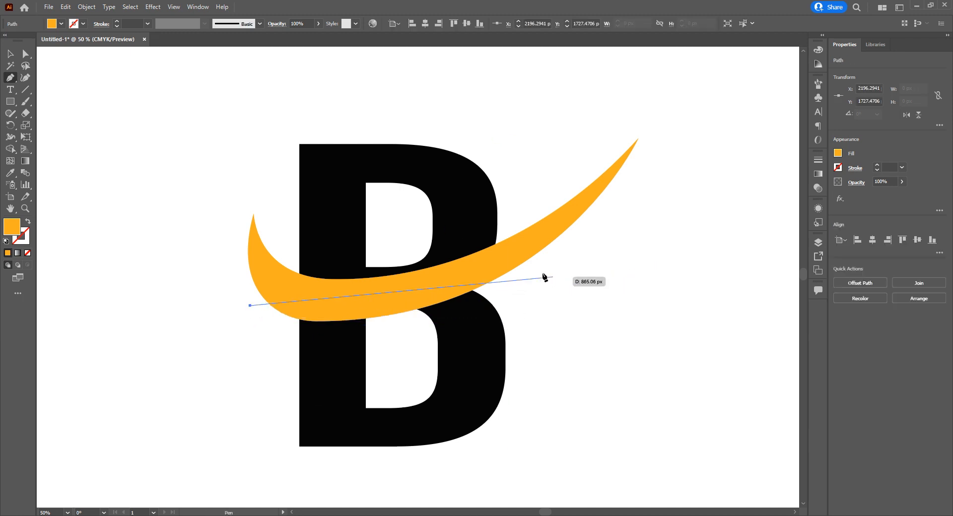
{"action": "left_click_drag", "start_coordinate": [378, 338], "coordinate": [497, 324]}
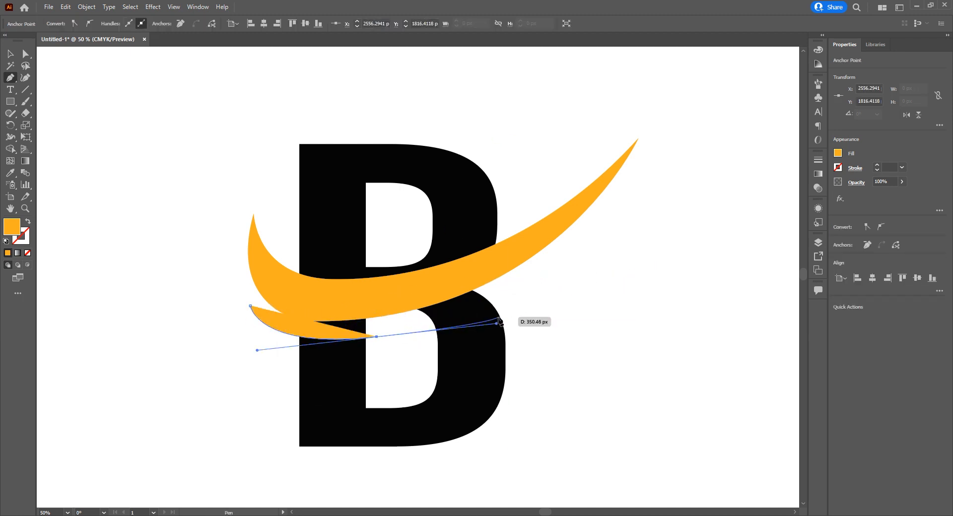
{"action": "left_click", "coordinate": [585, 245]}
Draw the second swoosh's curved lower edge with the Pen tool and close the path at its left tip
{"action": "left_click_drag", "start_coordinate": [323, 356], "coordinate": [132, 362]}
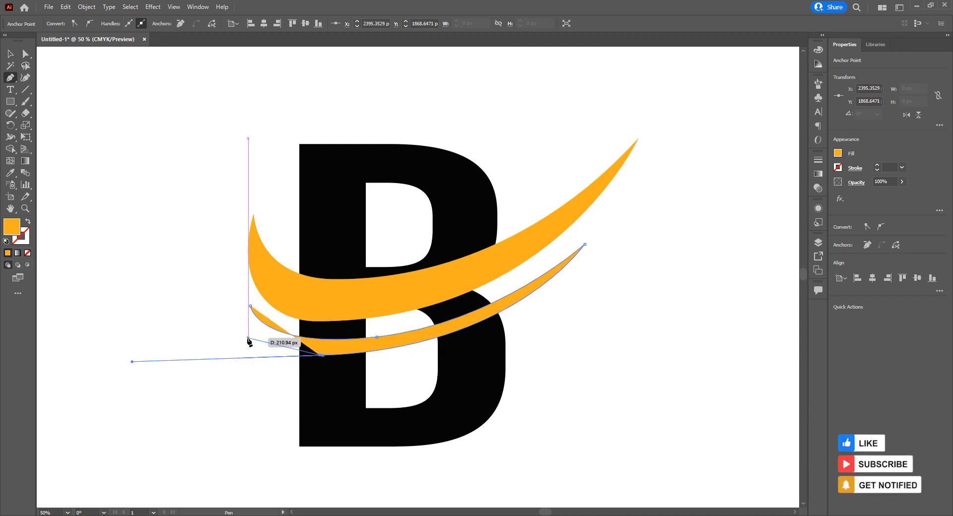
{"action": "key", "text": "ctrl+z"}
{"action": "left_click_drag", "start_coordinate": [309, 364], "coordinate": [144, 349]}
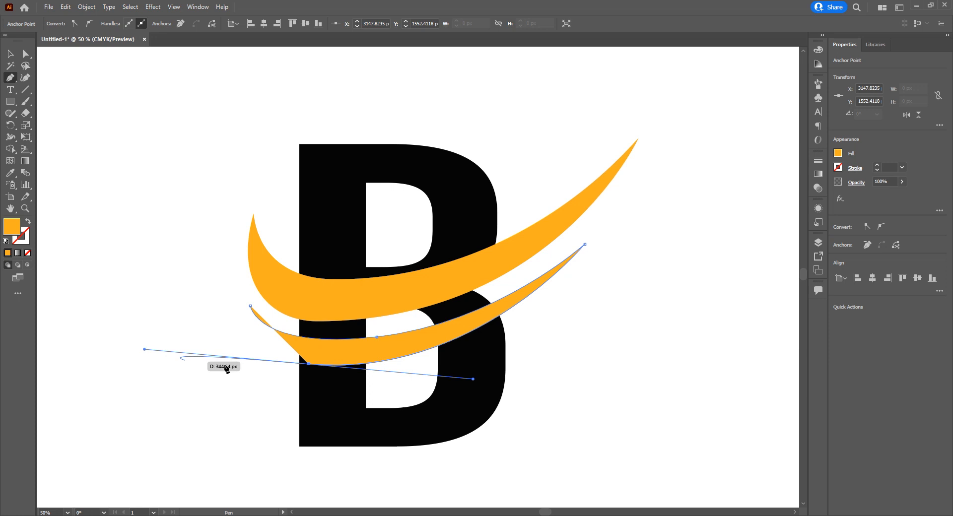
{"action": "left_click", "coordinate": [309, 365]}
{"action": "left_click_drag", "start_coordinate": [250, 306], "coordinate": [261, 244]}
{"action": "key", "text": "v"}
{"action": "left_click", "coordinate": [608, 338]}
{"action": "left_click", "coordinate": [428, 339]}
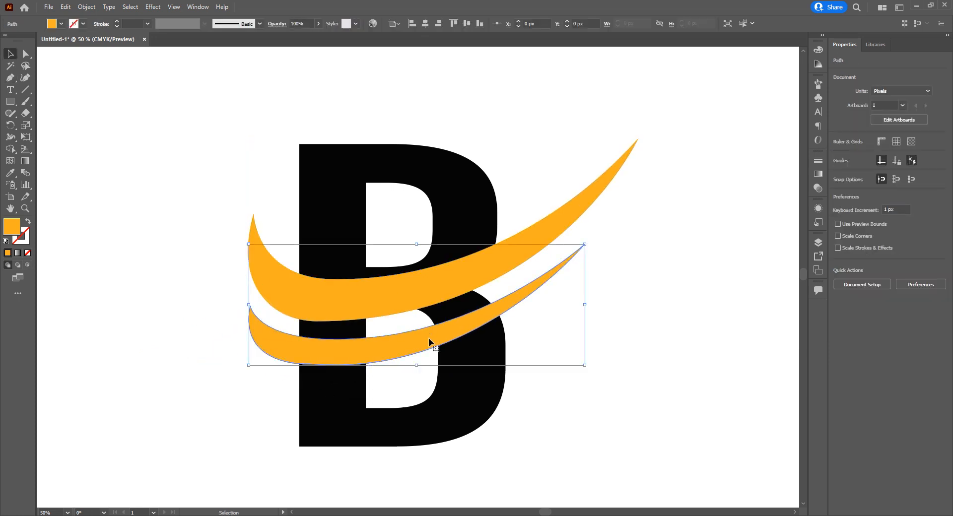
Move the second swoosh's left tip up and outward, shift its upper anchor left, and adjust that anchor's left curve handle
{"action": "key", "text": "a"}
{"action": "left_click_drag", "start_coordinate": [249, 307], "coordinate": [242, 296]}
{"action": "left_click_drag", "start_coordinate": [377, 331], "coordinate": [320, 345]}
{"action": "left_click_drag", "start_coordinate": [202, 355], "coordinate": [270, 345]}
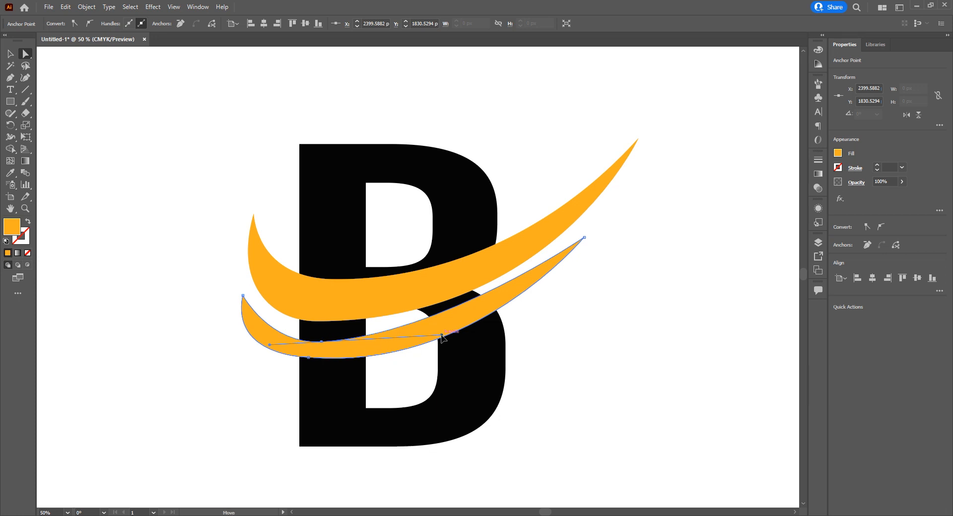
{"action": "left_click_drag", "start_coordinate": [453, 337], "coordinate": [465, 353]}
{"action": "key", "text": "ctrl+z"}
Lower the second swoosh's bottom anchor and adjust the curve handles of its upper anchor and left tip
{"action": "left_click_drag", "start_coordinate": [320, 360], "coordinate": [319, 367]}
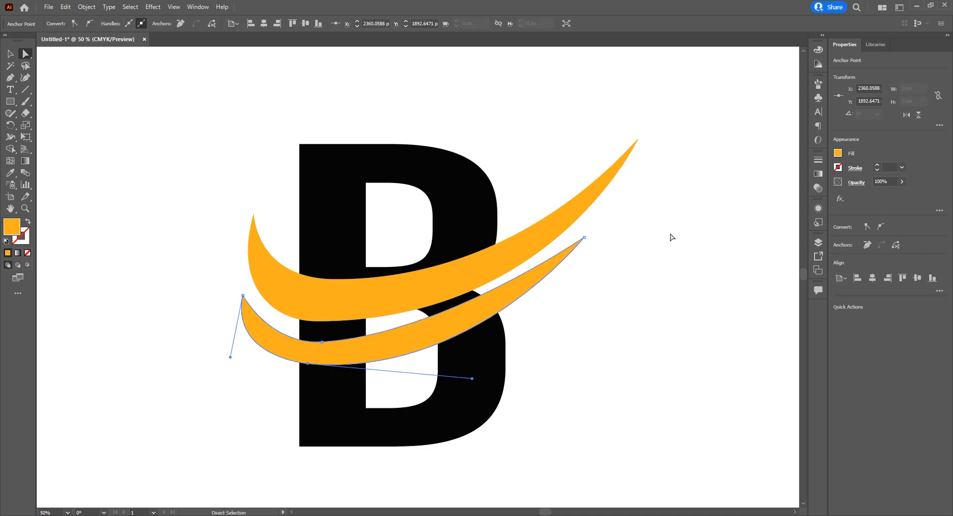
{"action": "left_click", "coordinate": [585, 239]}
{"action": "left_click_drag", "start_coordinate": [442, 336], "coordinate": [475, 345]}
{"action": "left_click", "coordinate": [308, 365]}
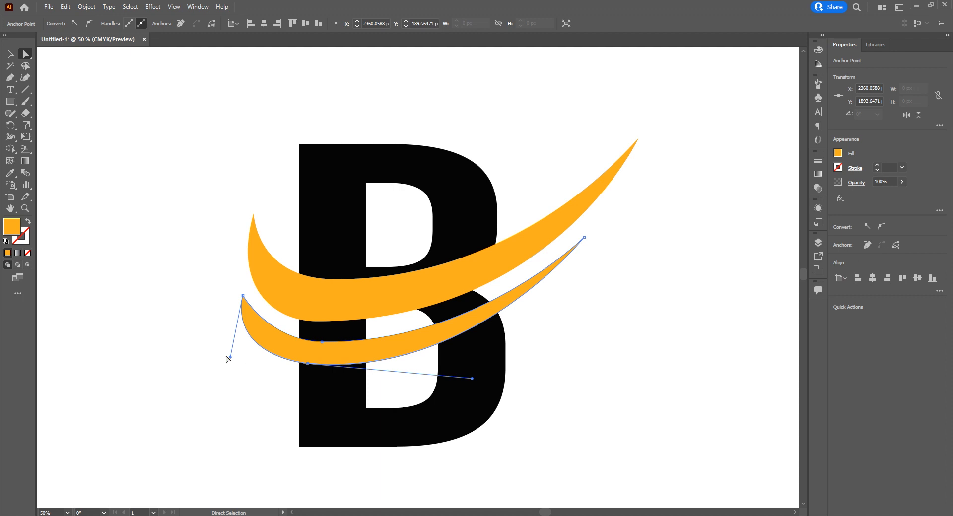
{"action": "left_click_drag", "start_coordinate": [233, 359], "coordinate": [243, 356]}
{"action": "left_click", "coordinate": [219, 376]}
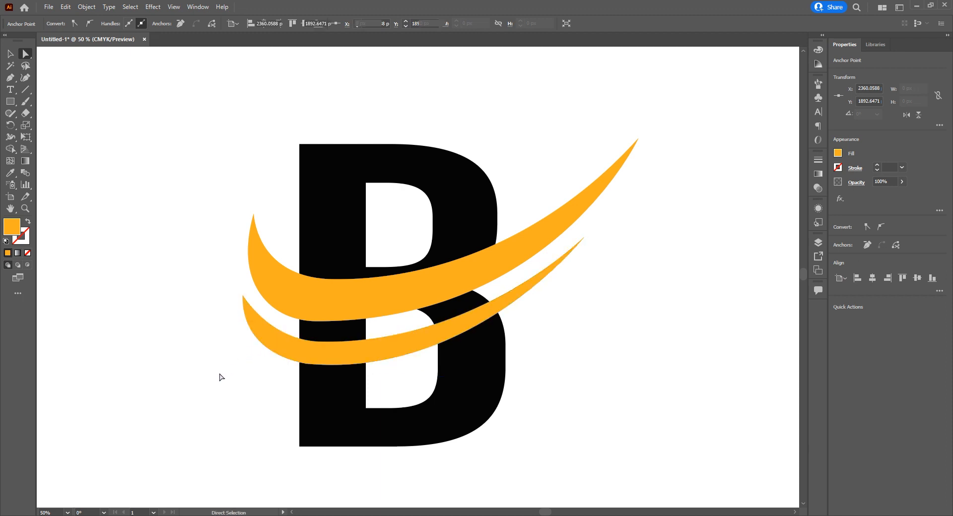
Lengthen both curve handles of the second swoosh's upper anchor and move the whole swoosh up slightly toward the first
{"action": "left_click", "coordinate": [334, 350]}
{"action": "left_click", "coordinate": [322, 342]}
{"action": "left_click_drag", "start_coordinate": [270, 341], "coordinate": [261, 342]}
{"action": "left_click_drag", "start_coordinate": [476, 342], "coordinate": [482, 343]}
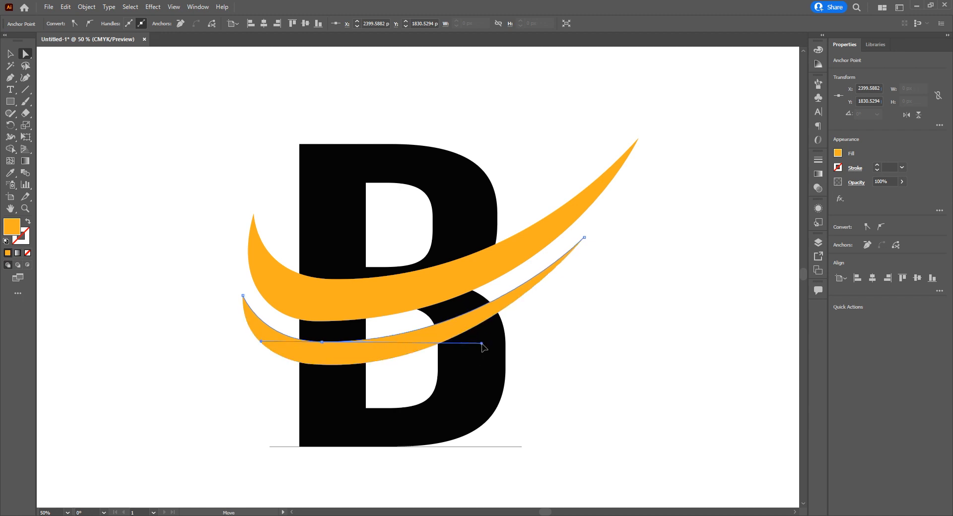
{"action": "left_click", "coordinate": [615, 329]}
{"action": "key", "text": "v"}
{"action": "left_click_drag", "start_coordinate": [407, 339], "coordinate": [408, 333]}
{"action": "left_click", "coordinate": [663, 293]}
{"action": "left_click", "coordinate": [517, 268]}
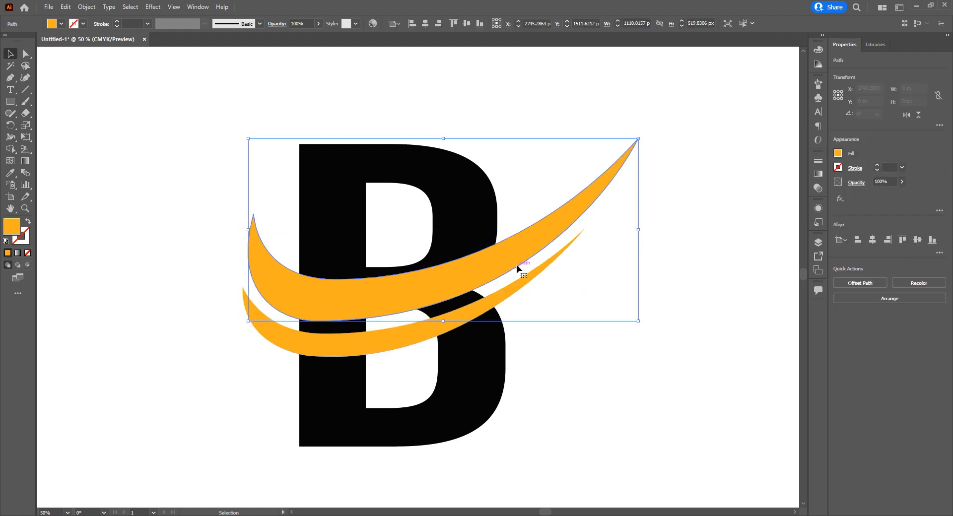
{"action": "right_click", "coordinate": [508, 266]}
{"action": "left_click", "coordinate": [472, 268]}
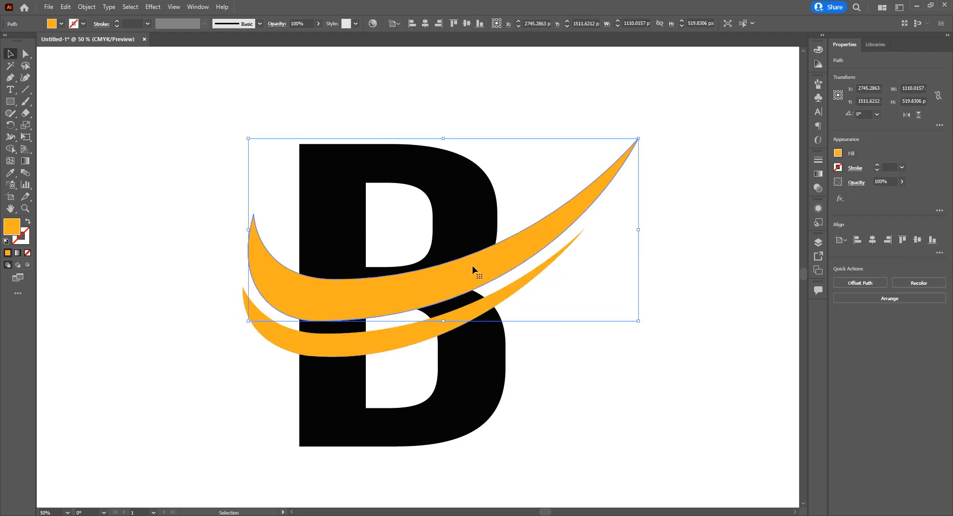
{"action": "left_click", "coordinate": [479, 227]}
{"action": "right_click", "coordinate": [473, 228]}
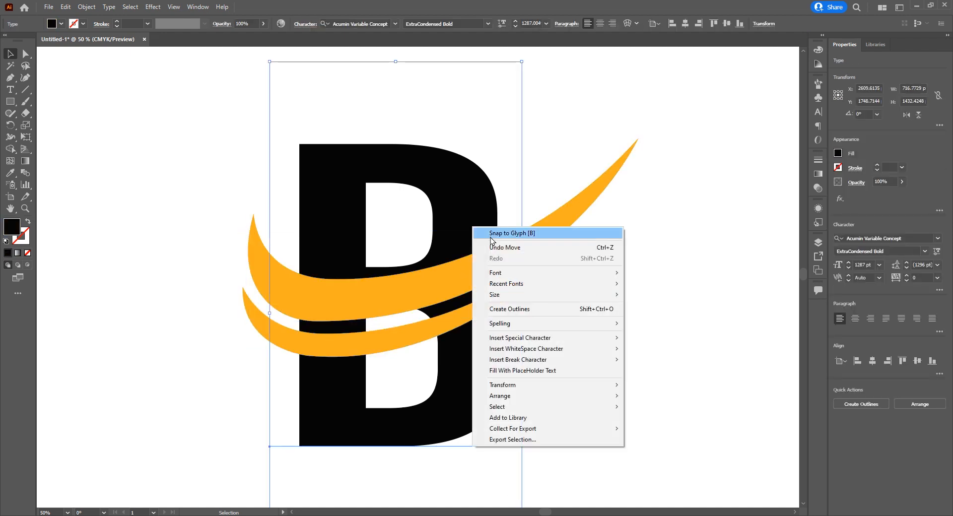
{"action": "left_click", "coordinate": [530, 310]}
{"action": "left_click", "coordinate": [609, 313]}
Give the upper swoosh a red stroke and set its weight to 20 pt
{"action": "left_click", "coordinate": [424, 282]}
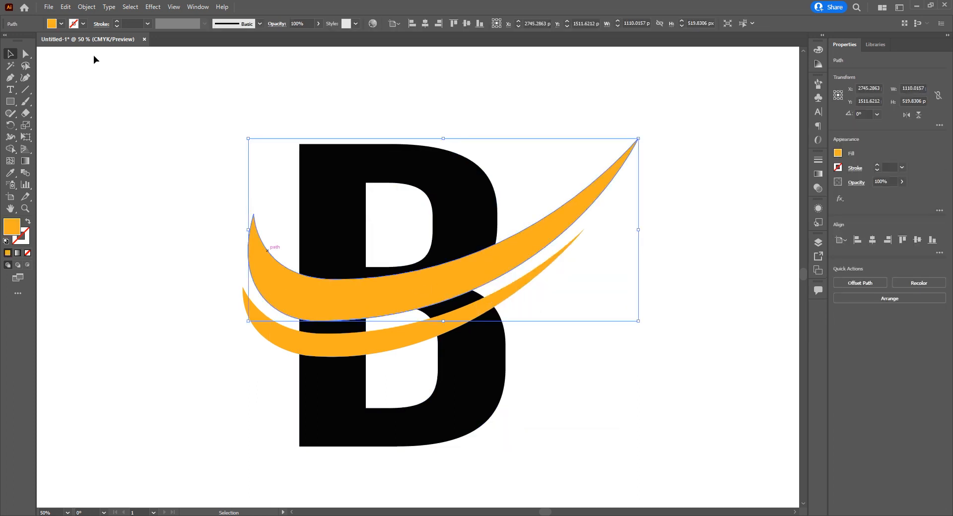
{"action": "left_click", "coordinate": [83, 23]}
{"action": "left_click", "coordinate": [34, 41]}
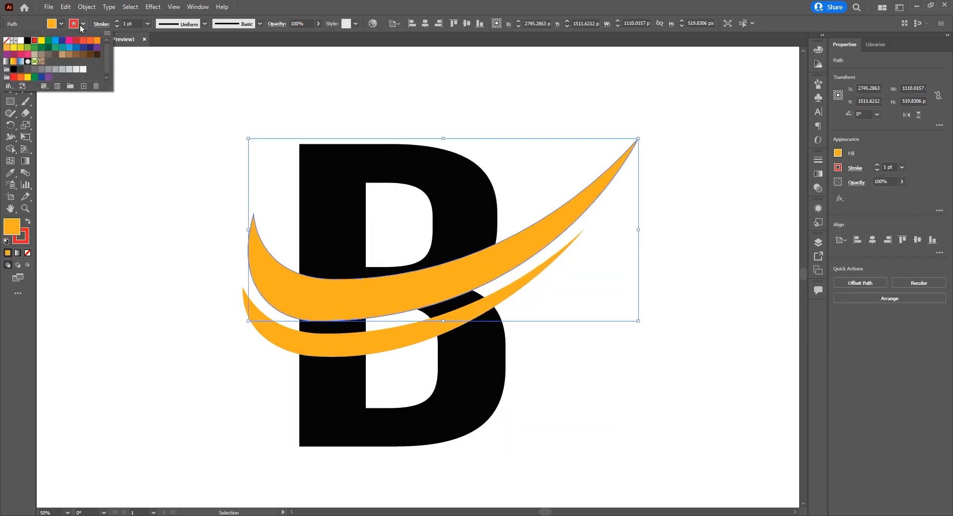
{"action": "left_click", "coordinate": [117, 21]}
{"action": "left_click", "coordinate": [118, 21]}
{"action": "left_click", "coordinate": [118, 21]}
{"action": "left_click", "coordinate": [118, 22]}
{"action": "left_click", "coordinate": [118, 21]}
{"action": "left_click", "coordinate": [118, 22]}
{"action": "left_click", "coordinate": [118, 22]}
{"action": "left_click", "coordinate": [118, 22]}
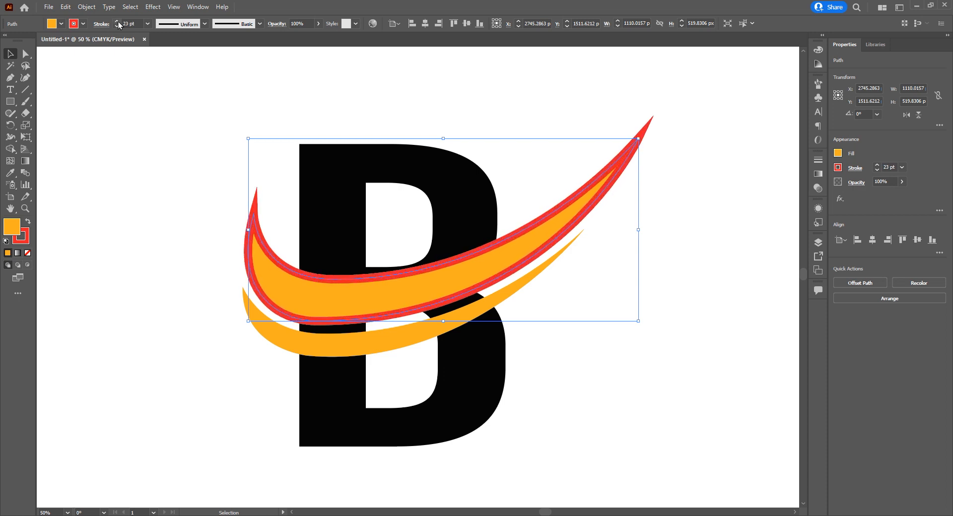
Give the lower swoosh a red stroke with a weight of 16 pt
{"action": "left_click", "coordinate": [344, 349]}
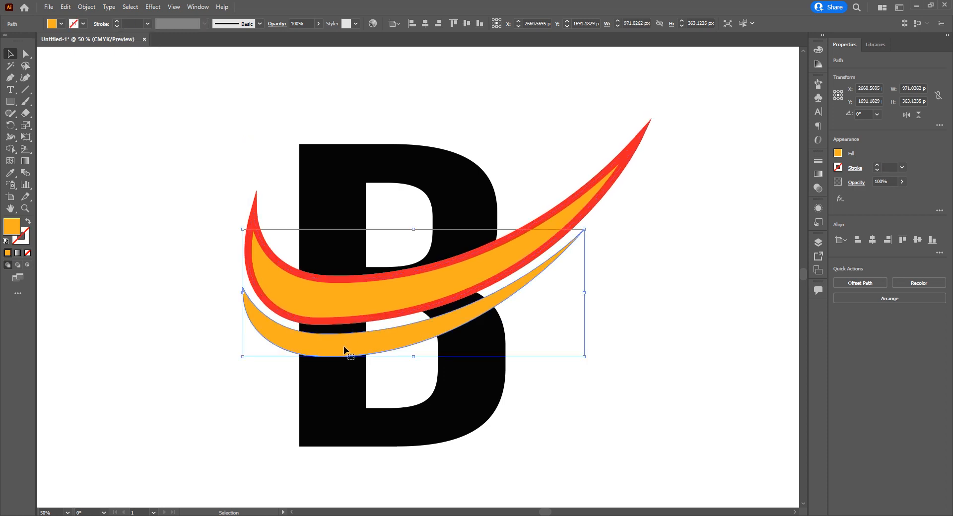
{"action": "left_click", "coordinate": [85, 25]}
{"action": "left_click", "coordinate": [36, 44]}
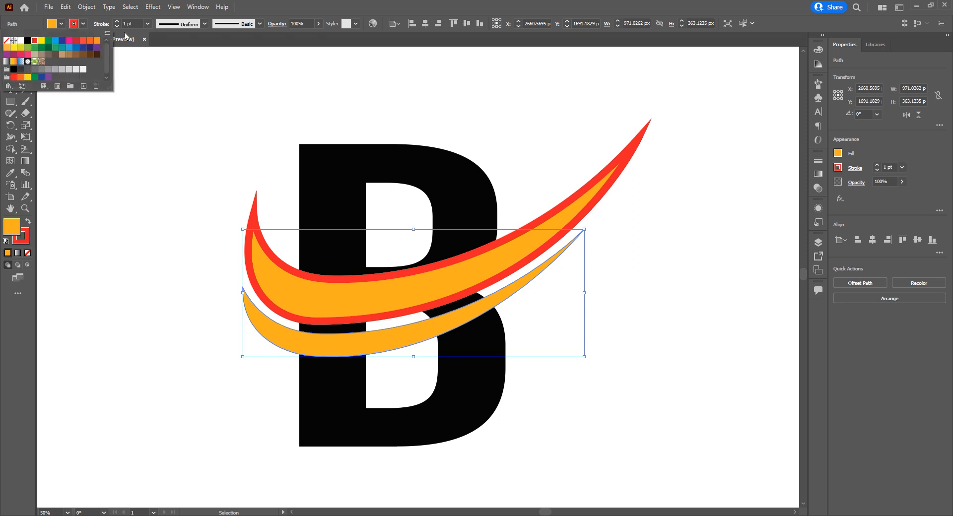
{"action": "left_click", "coordinate": [126, 23]}
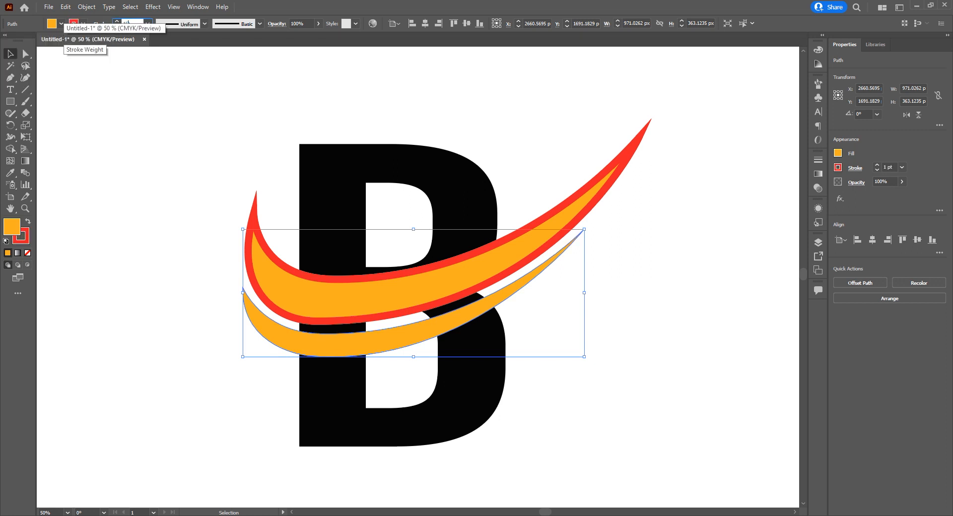
{"action": "type", "text": "16"}
{"action": "key", "text": "Return"}
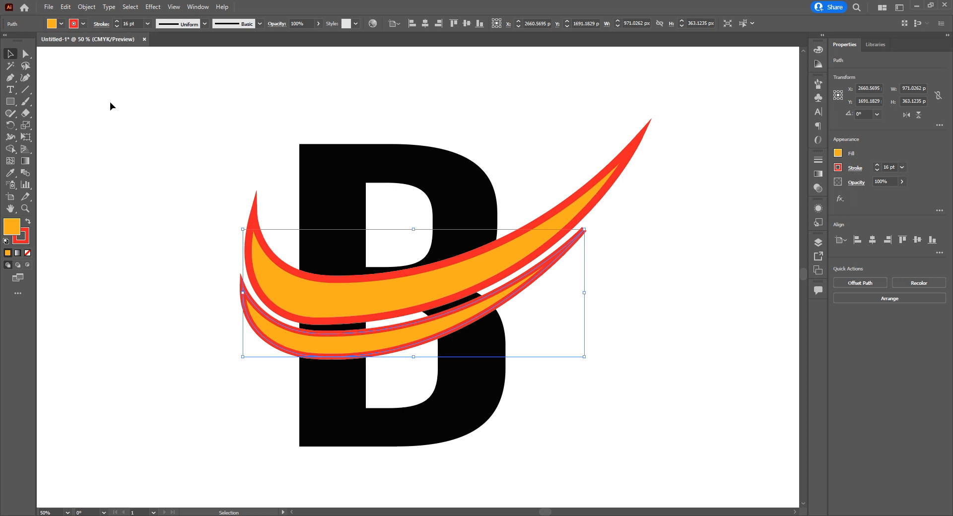
{"action": "left_click", "coordinate": [106, 113]}
{"action": "left_click", "coordinate": [298, 354]}
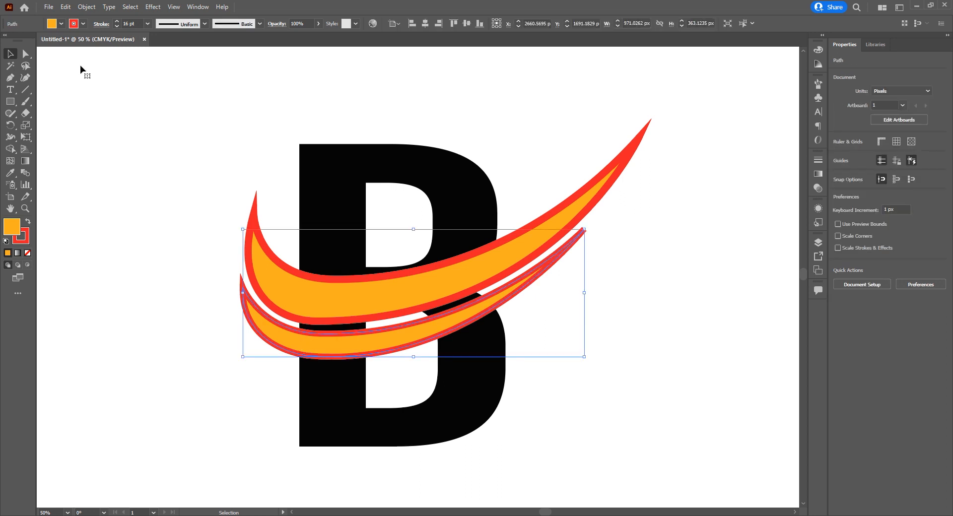
{"action": "left_click", "coordinate": [130, 117]}
Expand the upper and lower swooshes so their fills and red strokes become separate shapes
{"action": "left_click", "coordinate": [556, 234]}
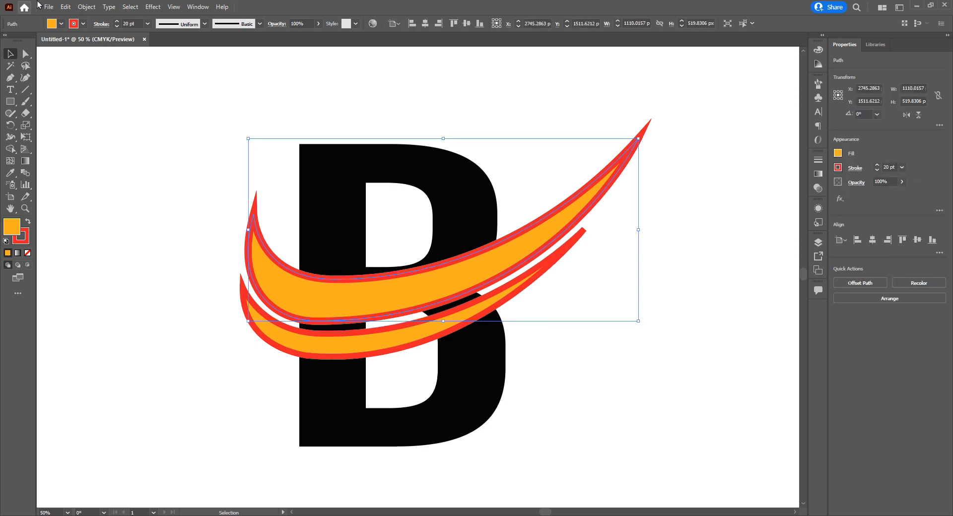
{"action": "left_click", "coordinate": [87, 7]}
{"action": "left_click", "coordinate": [107, 121]}
{"action": "left_click", "coordinate": [459, 318]}
{"action": "left_click", "coordinate": [371, 342]}
{"action": "left_click", "coordinate": [87, 7]}
{"action": "left_click", "coordinate": [107, 121]}
{"action": "left_click", "coordinate": [457, 320]}
{"action": "left_click", "coordinate": [672, 319]}
Expand the letter B text into shapes with the Object and Fill options enabled
{"action": "left_click_drag", "start_coordinate": [304, 119], "coordinate": [558, 378]}
{"action": "key", "text": "ctrl+z"}
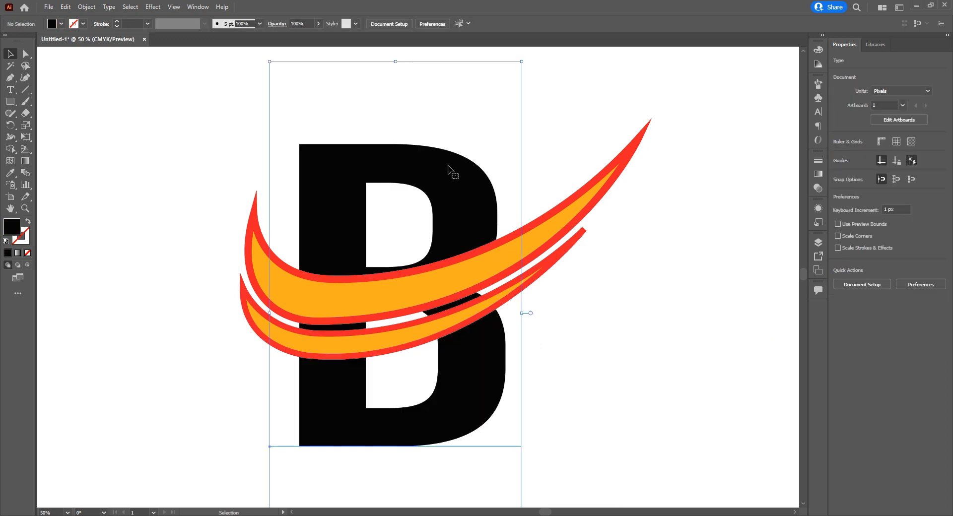
{"action": "left_click", "coordinate": [90, 7]}
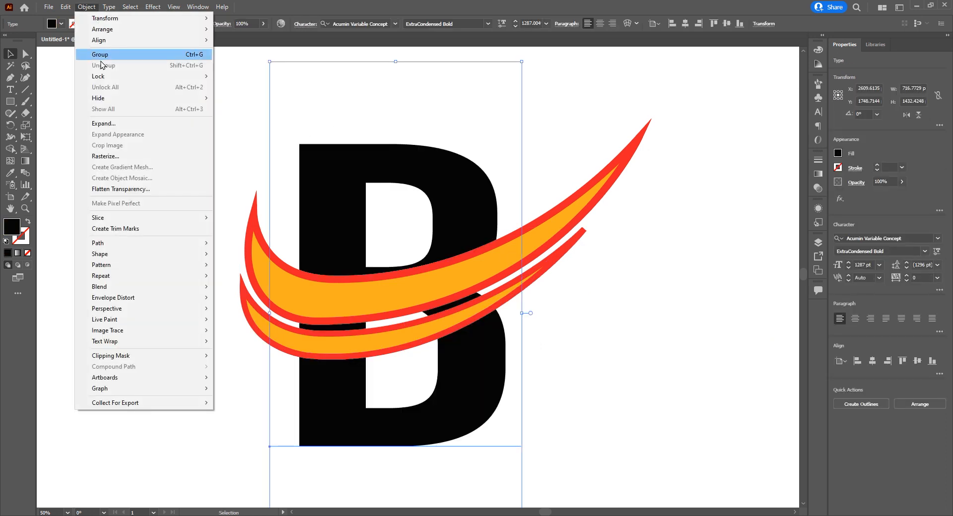
{"action": "left_click", "coordinate": [107, 121]}
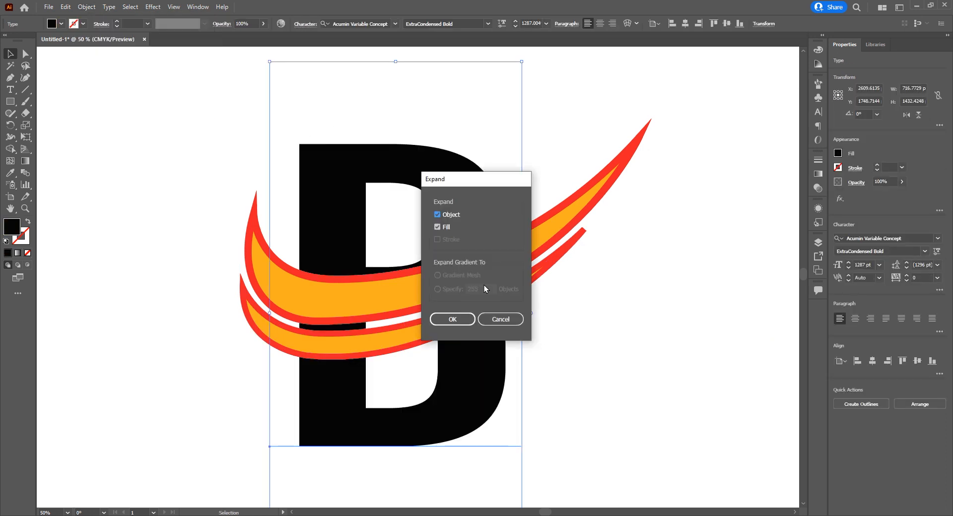
{"action": "left_click", "coordinate": [456, 316]}
{"action": "left_click", "coordinate": [617, 304]}
Select the B and both swooshes, and merge the upper swoosh's inner regions into one shape with the Shape Builder tool
{"action": "left_click_drag", "start_coordinate": [164, 142], "coordinate": [619, 462]}
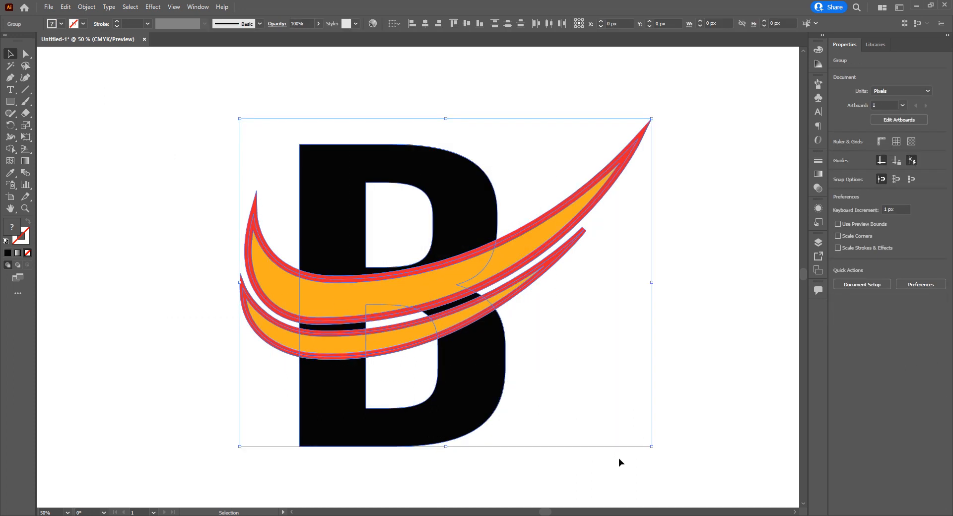
{"action": "key", "text": "shift+m"}
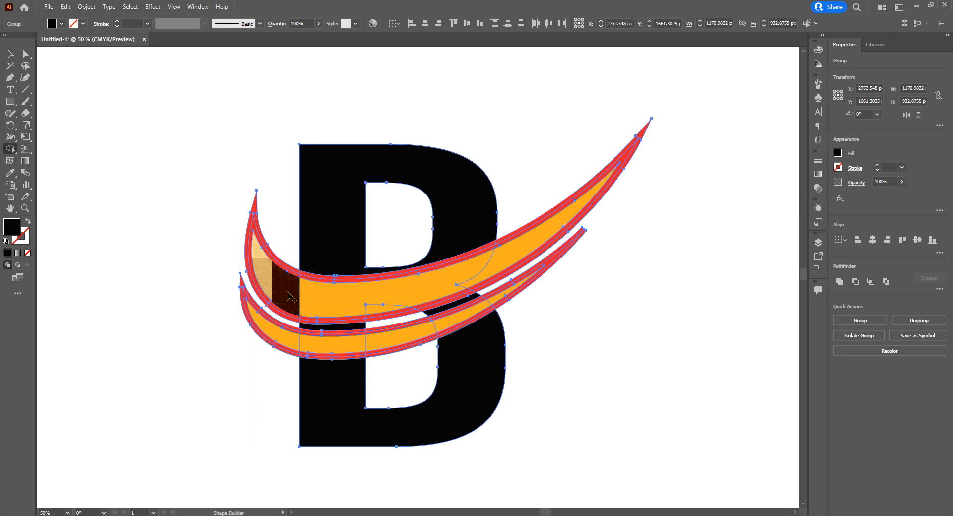
{"action": "left_click_drag", "start_coordinate": [289, 295], "coordinate": [333, 304]}
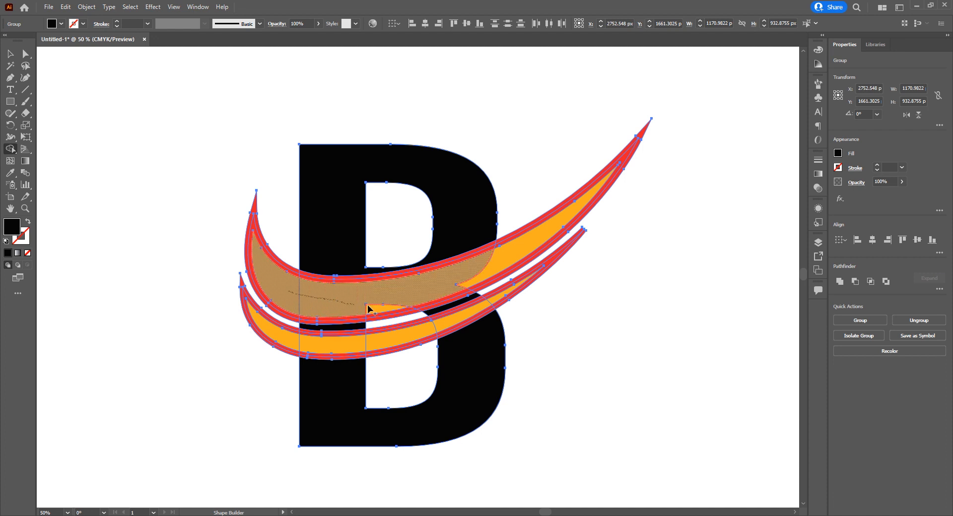
{"action": "left_click_drag", "start_coordinate": [432, 289], "coordinate": [491, 272]}
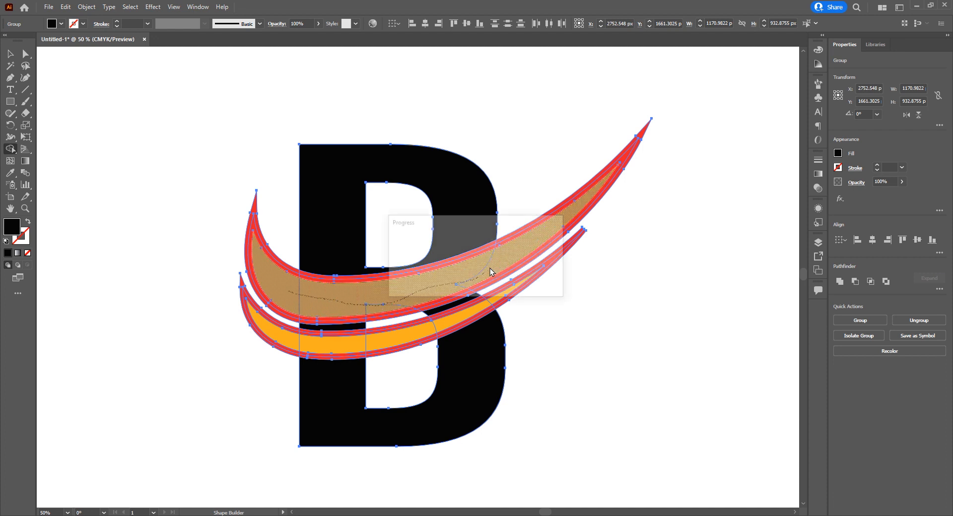
Set the fill colour to a bright orange-yellow and apply it to the merged upper swoosh with the Shape Builder tool
{"action": "double_click", "coordinate": [12, 227]}
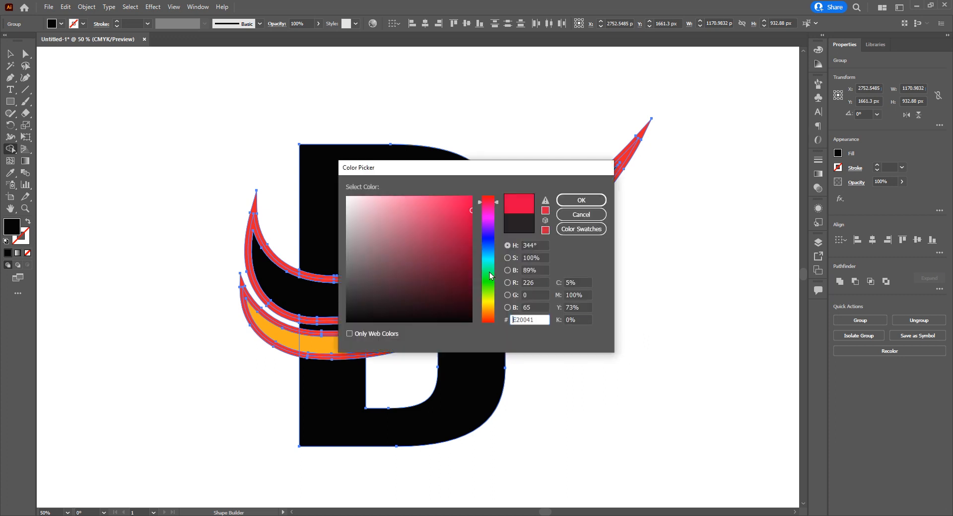
{"action": "left_click", "coordinate": [490, 306]}
{"action": "left_click", "coordinate": [471, 198]}
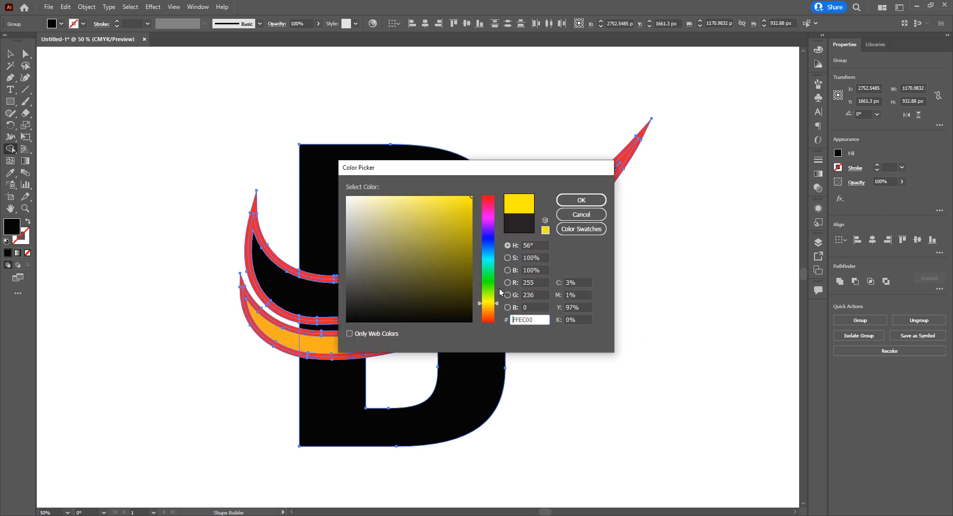
{"action": "left_click_drag", "start_coordinate": [494, 304], "coordinate": [494, 308]}
{"action": "left_click", "coordinate": [584, 201]}
{"action": "left_click", "coordinate": [352, 306]}
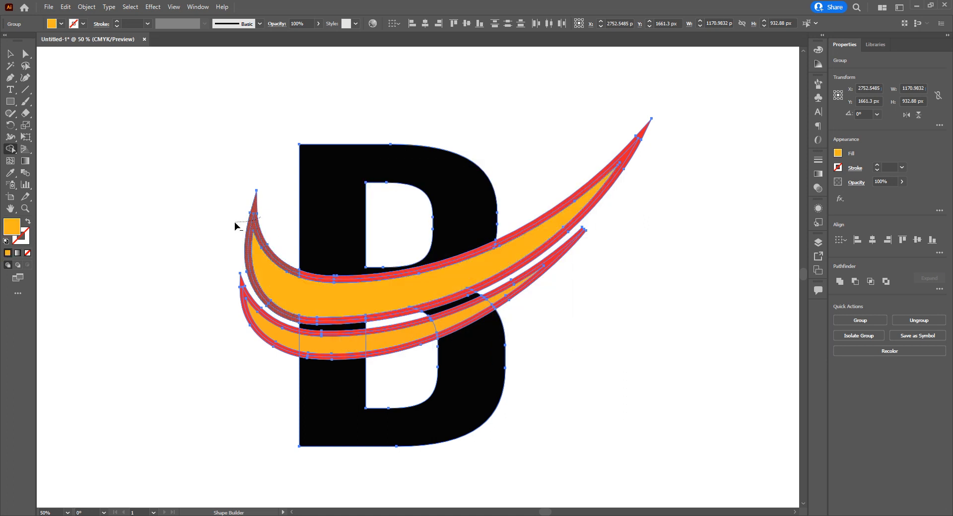
Delete all red outline regions around the upper swoosh with the Shape Builder tool, leaving a gap between it and the B
{"action": "scroll", "coordinate": [333, 285], "scroll_direction": "up", "scroll_amount": 3}
{"action": "left_click", "coordinate": [325, 279]}
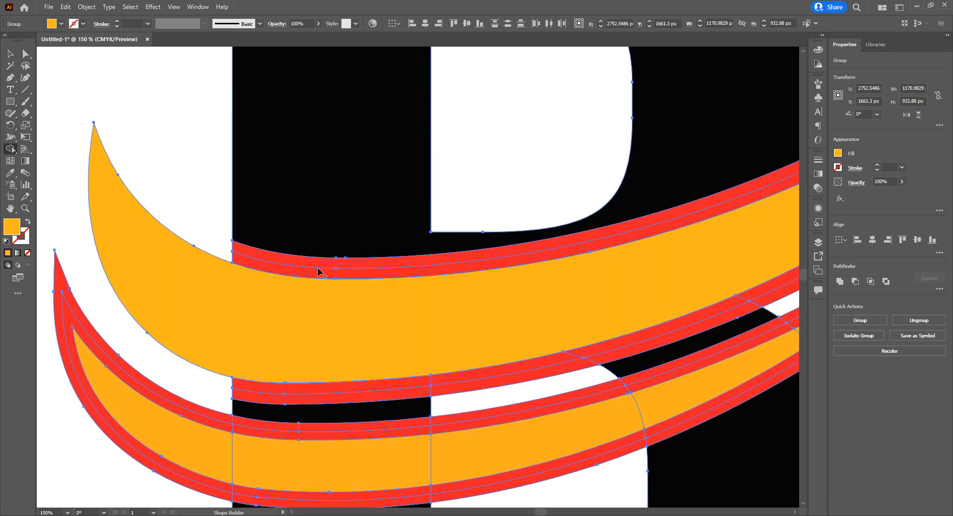
{"action": "left_click", "coordinate": [320, 268], "text": "alt"}
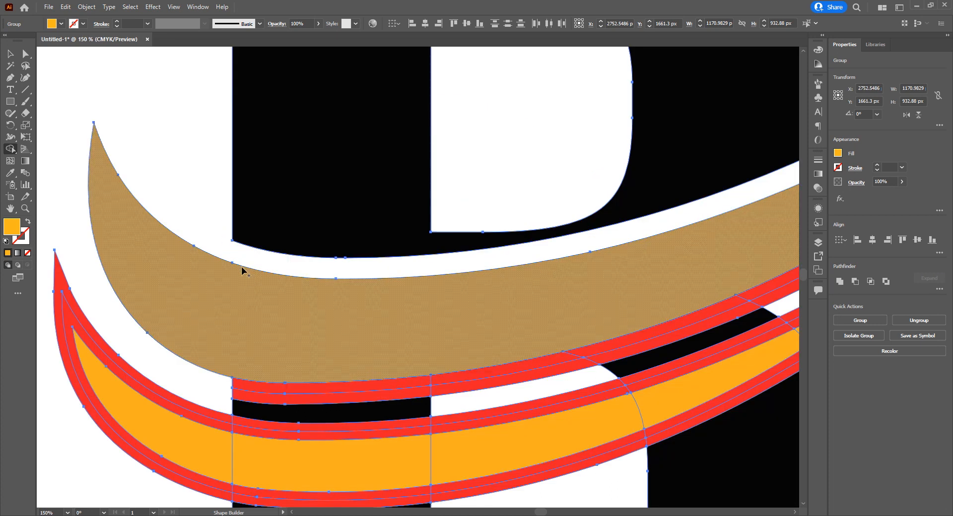
{"action": "left_click_drag", "start_coordinate": [222, 383], "coordinate": [318, 396]}
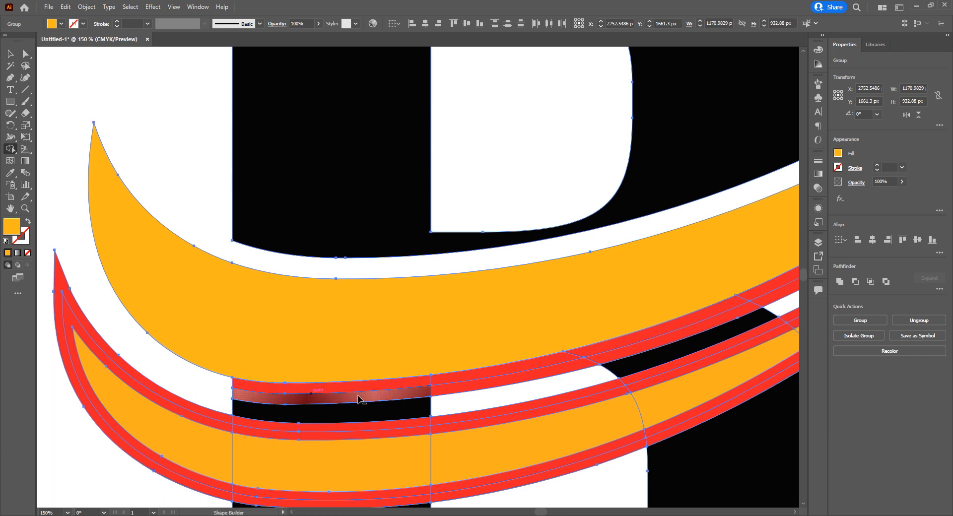
{"action": "scroll", "coordinate": [358, 399], "scroll_direction": "up", "scroll_amount": 3}
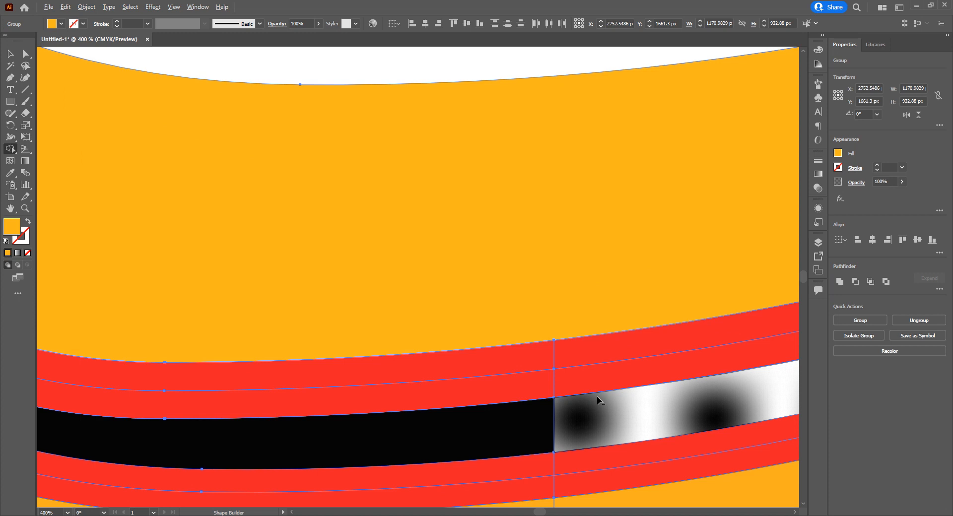
{"action": "mouse_move", "coordinate": [603, 402]}
{"action": "left_mouse_down"}
{"action": "mouse_move", "coordinate": [551, 388]}
{"action": "mouse_move", "coordinate": [551, 368]}
{"action": "mouse_move", "coordinate": [482, 380]}
{"action": "mouse_move", "coordinate": [458, 366]}
{"action": "mouse_move", "coordinate": [448, 376]}
{"action": "mouse_move", "coordinate": [472, 352]}
{"action": "mouse_move", "coordinate": [520, 342]}
{"action": "left_mouse_up"}
{"action": "scroll", "coordinate": [375, 392], "scroll_direction": "down", "scroll_amount": 3}
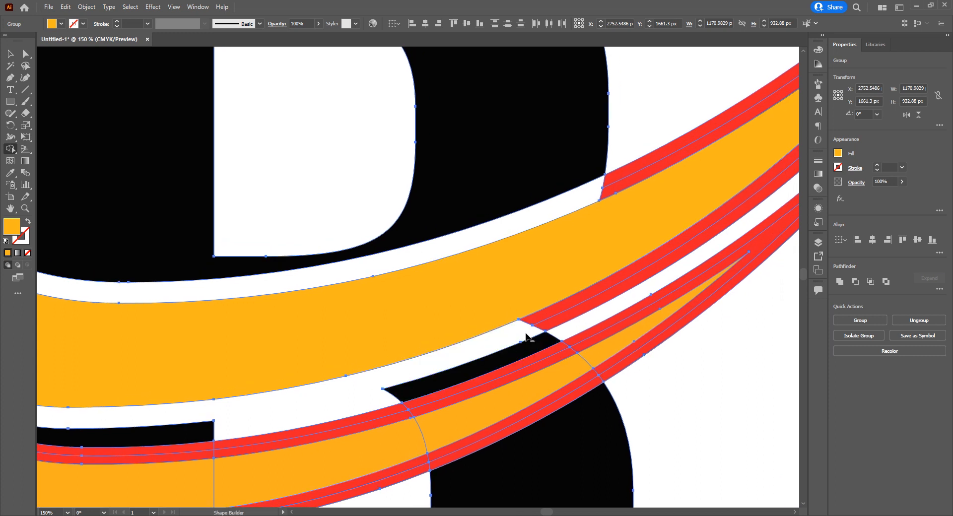
{"action": "left_click", "coordinate": [554, 319], "text": "alt"}
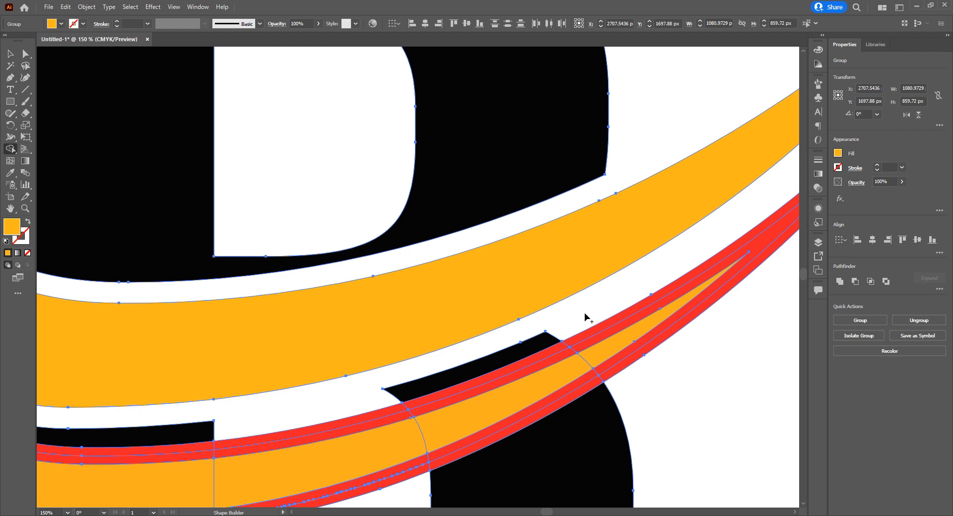
Delete the lower swoosh's red outline from its upper tip to the B's stem, and merge the swoosh's inner regions into one shape
{"action": "key", "text": "ctrl+minus"}
{"action": "scroll", "coordinate": [529, 328], "scroll_direction": "down", "scroll_amount": 1}
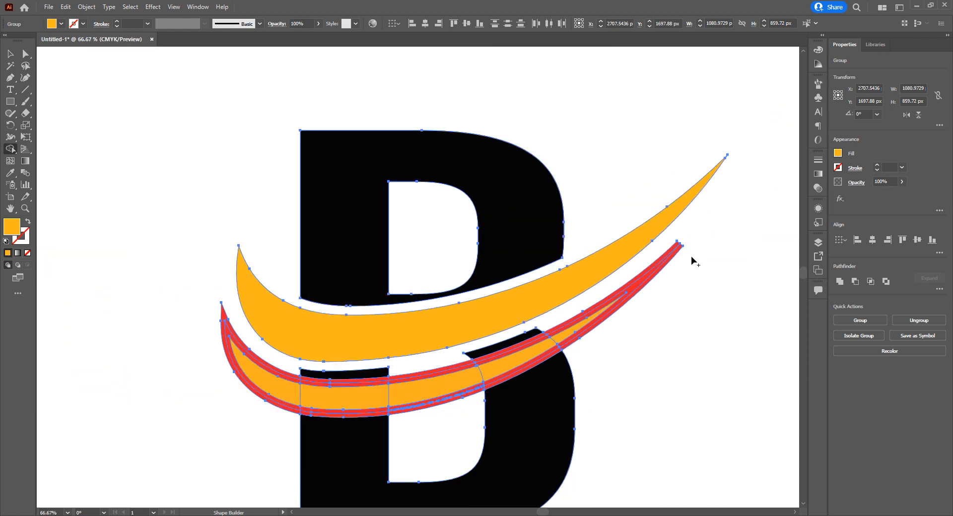
{"action": "left_click", "coordinate": [653, 268], "text": "alt"}
{"action": "scroll", "coordinate": [457, 397], "scroll_direction": "up", "scroll_amount": 1}
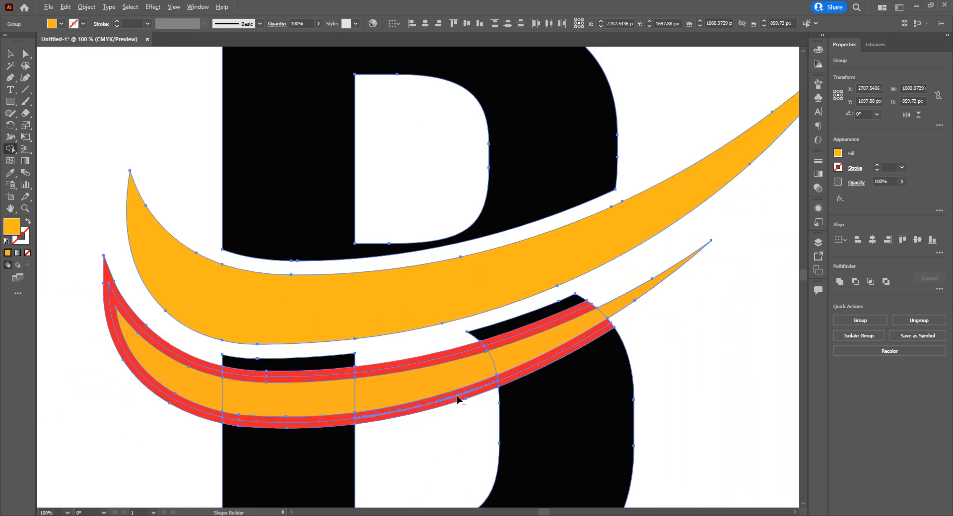
{"action": "left_click", "coordinate": [423, 409]}
{"action": "left_click", "coordinate": [474, 350], "text": "alt"}
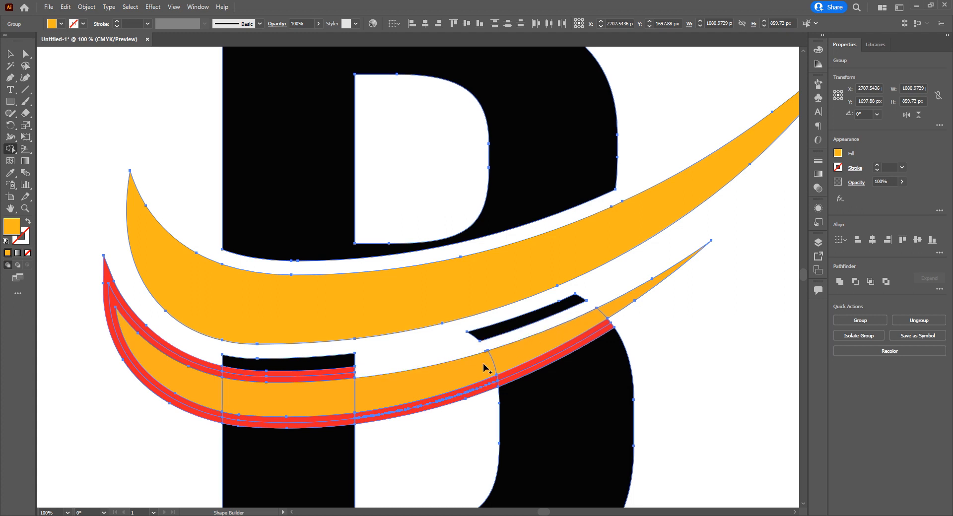
{"action": "left_click", "coordinate": [610, 328], "text": "alt"}
{"action": "left_click_drag", "start_coordinate": [464, 405], "coordinate": [488, 386]}
{"action": "mouse_move", "coordinate": [568, 336]}
{"action": "left_mouse_down"}
{"action": "mouse_move", "coordinate": [645, 294]}
{"action": "mouse_move", "coordinate": [473, 374]}
{"action": "mouse_move", "coordinate": [388, 392]}
{"action": "mouse_move", "coordinate": [221, 397]}
{"action": "left_mouse_up"}
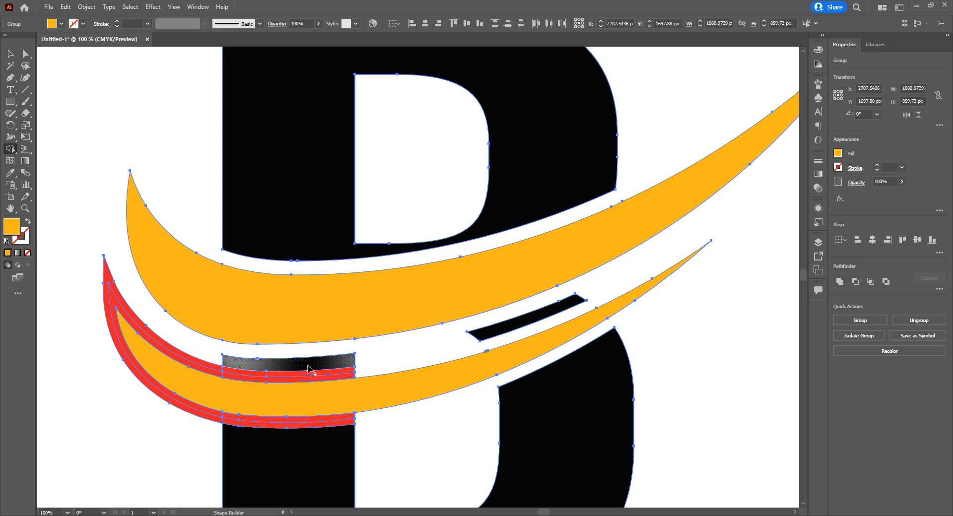
Delete the remaining red outline pieces and black slivers, and merge the lower swoosh with the lower part of the B
{"action": "left_click", "coordinate": [293, 367], "text": "alt"}
{"action": "left_click", "coordinate": [524, 319], "text": "alt"}
{"action": "scroll", "coordinate": [404, 378], "scroll_direction": "down", "scroll_amount": 2}
{"action": "scroll", "coordinate": [404, 378], "scroll_direction": "down", "scroll_amount": 1}
{"action": "left_click", "coordinate": [326, 297], "text": "alt"}
{"action": "left_click_drag", "start_coordinate": [147, 309], "coordinate": [151, 338]}
{"action": "left_click_drag", "start_coordinate": [274, 378], "coordinate": [286, 338]}
{"action": "scroll", "coordinate": [244, 344], "scroll_direction": "down", "scroll_amount": 2}
Try to nudge the lower part of the B upward with the Selection tool
{"action": "left_click", "coordinate": [9, 52]}
{"action": "left_click", "coordinate": [625, 228]}
{"action": "left_click", "coordinate": [432, 320]}
{"action": "left_click", "coordinate": [412, 269]}
{"action": "left_click", "coordinate": [429, 360]}
{"action": "key", "text": "Up"}
{"action": "key", "text": "Up"}
{"action": "key", "text": "Up"}
{"action": "key", "text": "Up"}
{"action": "key", "text": "Up"}
{"action": "key", "text": "Up"}
{"action": "key", "text": "Up"}
{"action": "key", "text": "Up"}
{"action": "key", "text": "Up"}
{"action": "key", "text": "Up"}
{"action": "key", "text": "Up"}
{"action": "key", "text": "Up"}
{"action": "key", "text": "Up"}
{"action": "key", "text": "Up"}
{"action": "key", "text": "Up"}
{"action": "key", "text": "ctrl+z"}
Ungroup the B's pieces and nudge only the merged lower piece slightly upward toward the upper swoosh
{"action": "left_click", "coordinate": [612, 292]}
{"action": "left_click", "coordinate": [413, 347]}
{"action": "right_click", "coordinate": [414, 347]}
{"action": "left_click", "coordinate": [442, 256]}
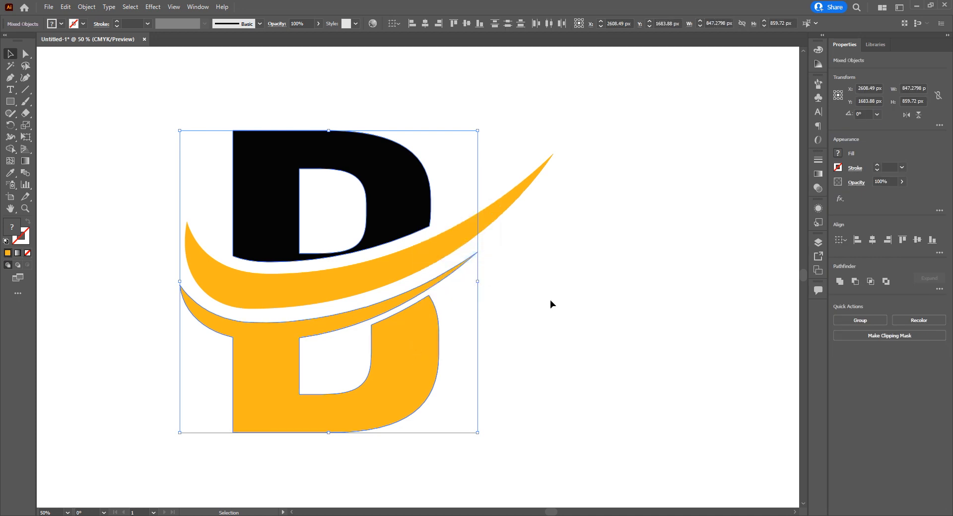
{"action": "left_click", "coordinate": [384, 385]}
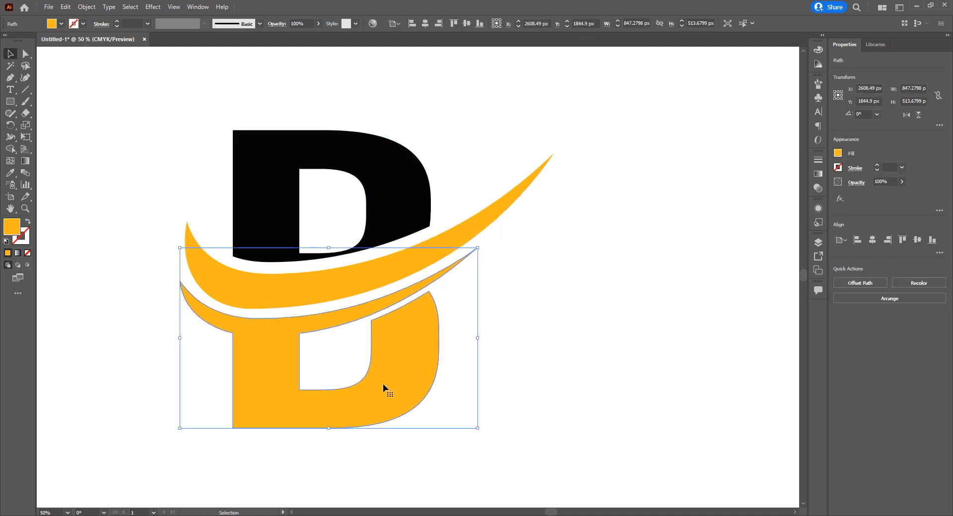
{"action": "left_click", "coordinate": [598, 294]}
{"action": "scroll", "coordinate": [468, 343], "scroll_direction": "down", "scroll_amount": 1}
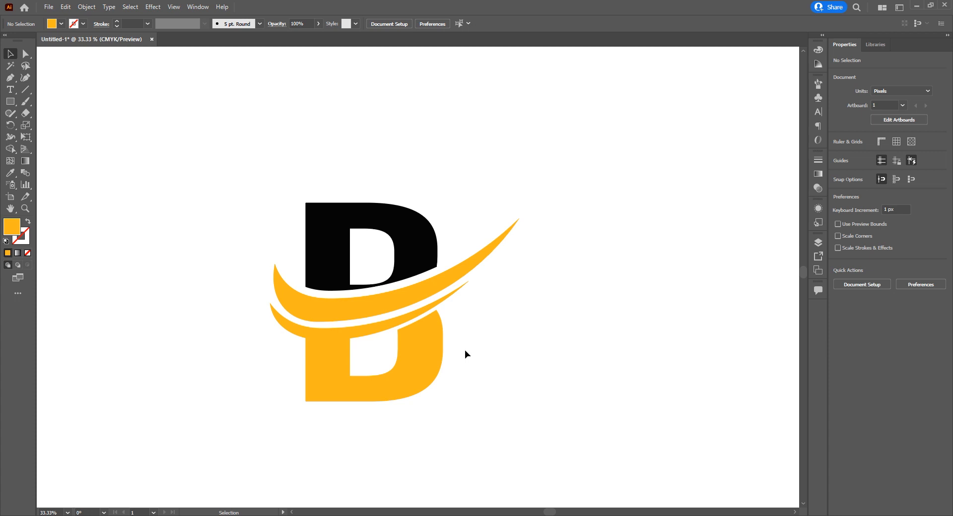
{"action": "left_click", "coordinate": [358, 303]}
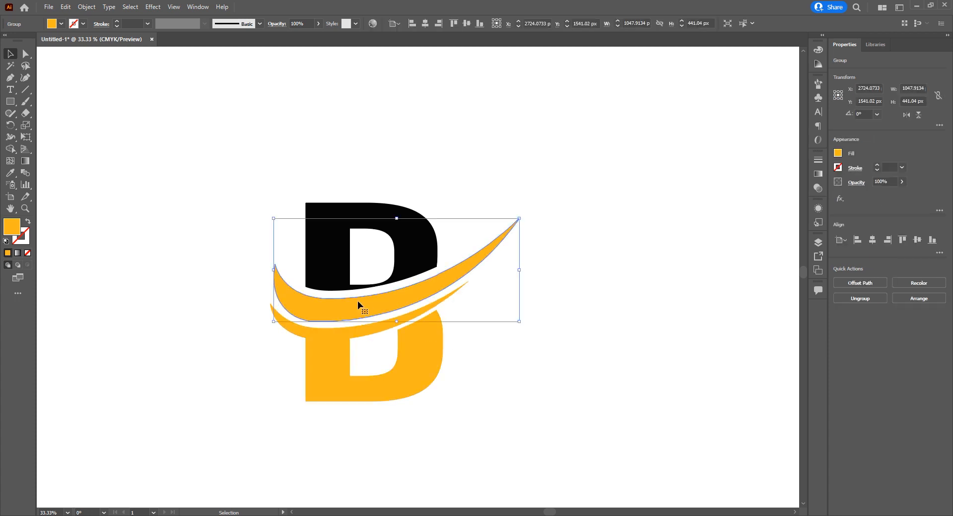
{"action": "left_click", "coordinate": [582, 321]}
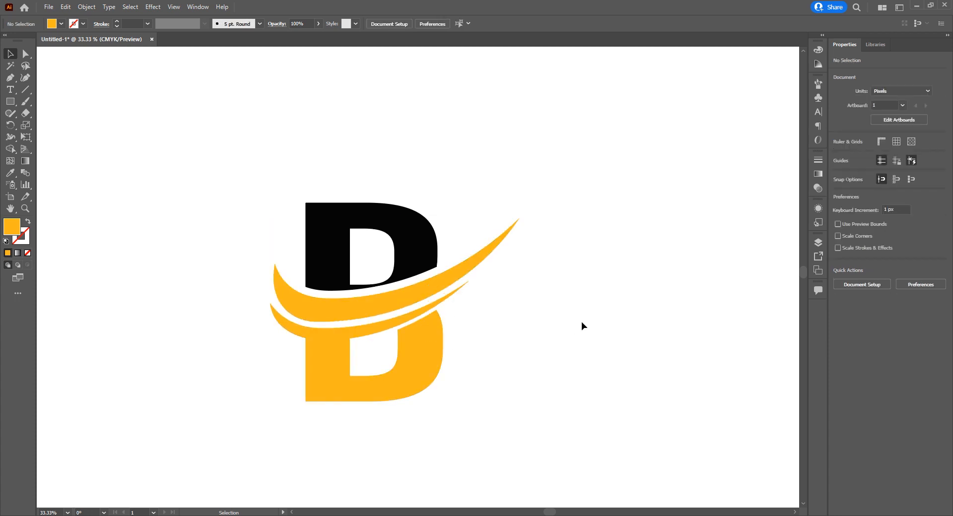
Start the left half of an airplane outline above the logo with the Pen tool, covering the curved nose, fuselage side and wing tip
{"action": "left_click", "coordinate": [10, 78]}
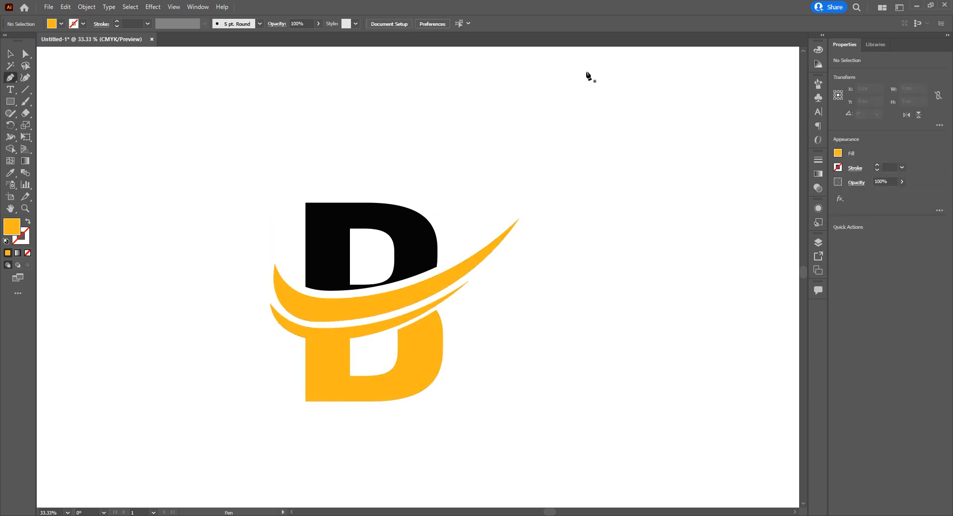
{"action": "left_click", "coordinate": [686, 85]}
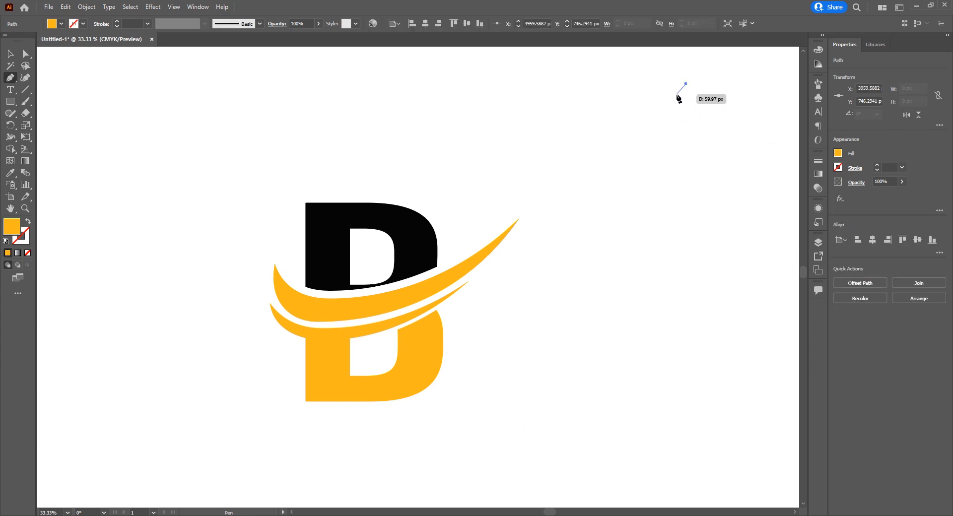
{"action": "left_click_drag", "start_coordinate": [680, 101], "coordinate": [681, 104]}
{"action": "left_click", "coordinate": [680, 96]}
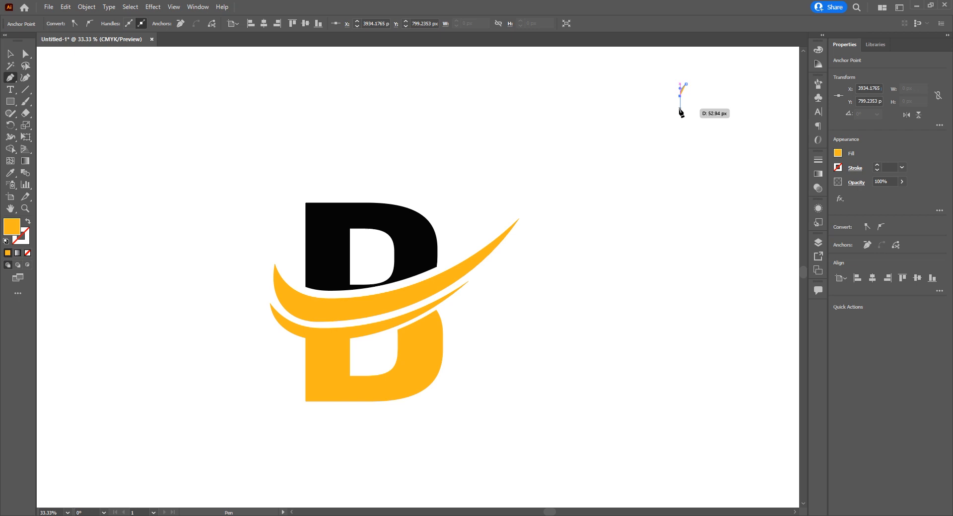
{"action": "left_click", "coordinate": [647, 123]}
{"action": "left_click", "coordinate": [642, 131]}
{"action": "scroll", "coordinate": [699, 110], "scroll_direction": "up", "scroll_amount": 2}
{"action": "left_click_drag", "start_coordinate": [699, 112], "coordinate": [626, 210]}
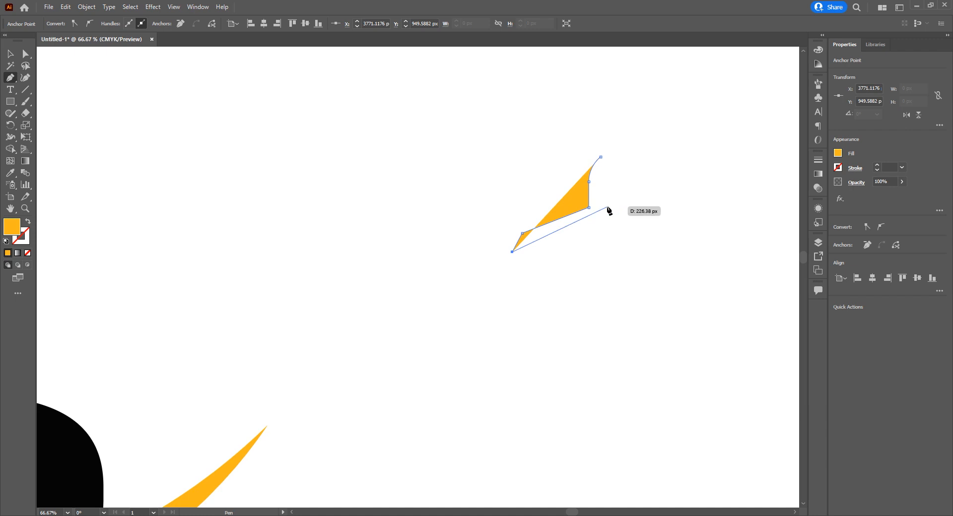
Show the rulers and place a vertical guide along the straight edge of the airplane's fuselage
{"action": "key", "text": "ctrl+r"}
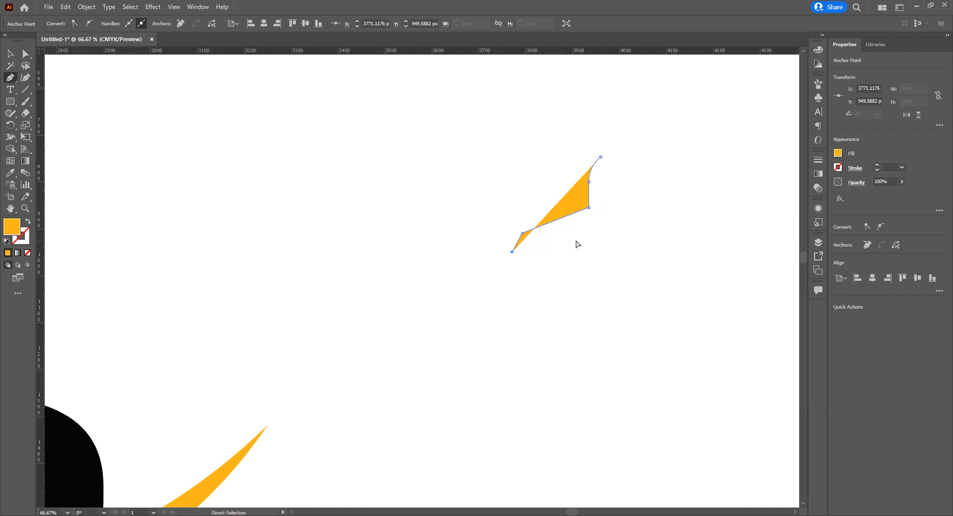
{"action": "left_click_drag", "start_coordinate": [465, 255], "coordinate": [590, 237]}
{"action": "scroll", "coordinate": [595, 227], "scroll_direction": "up", "scroll_amount": 2}
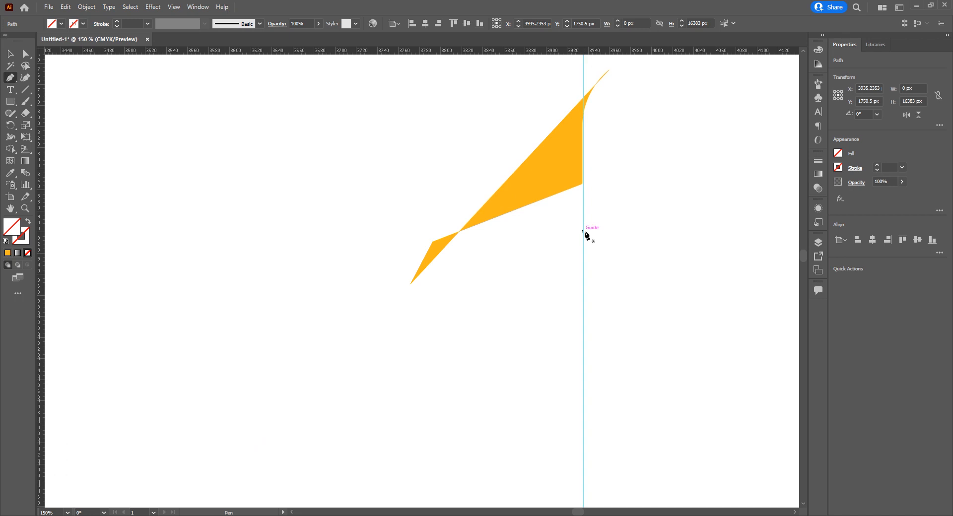
Continue the path from the wing tip back to the guide, down the fuselage, and out around the tailplane's tip
{"action": "left_click", "coordinate": [411, 284]}
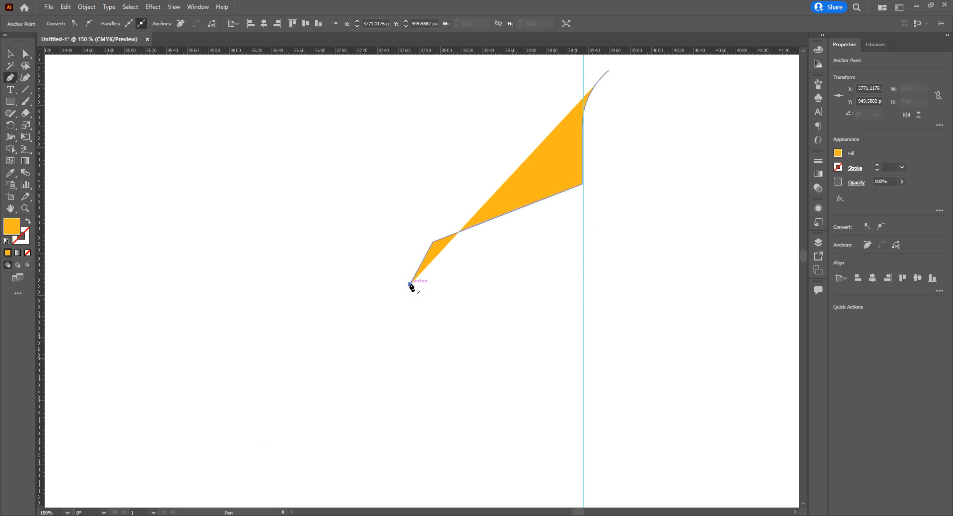
{"action": "left_click", "coordinate": [584, 224]}
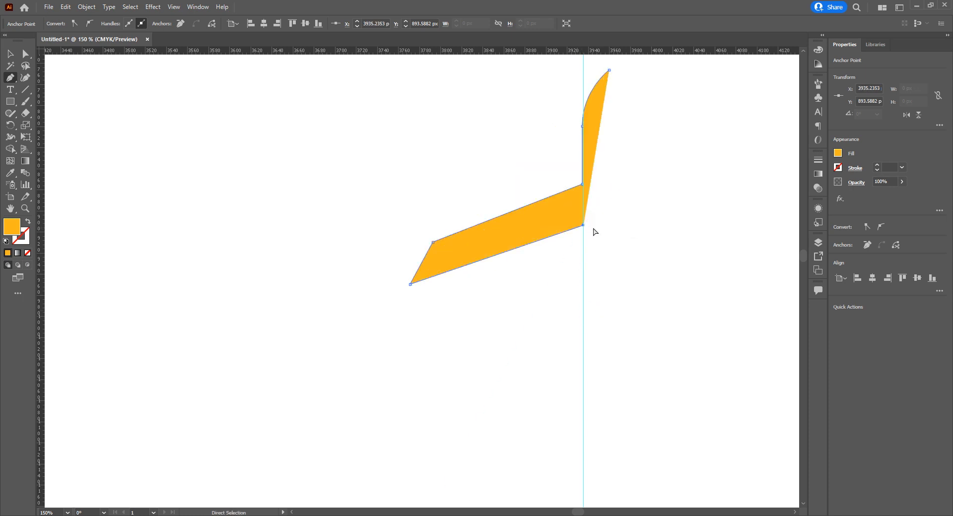
{"action": "key", "text": "ctrl+z"}
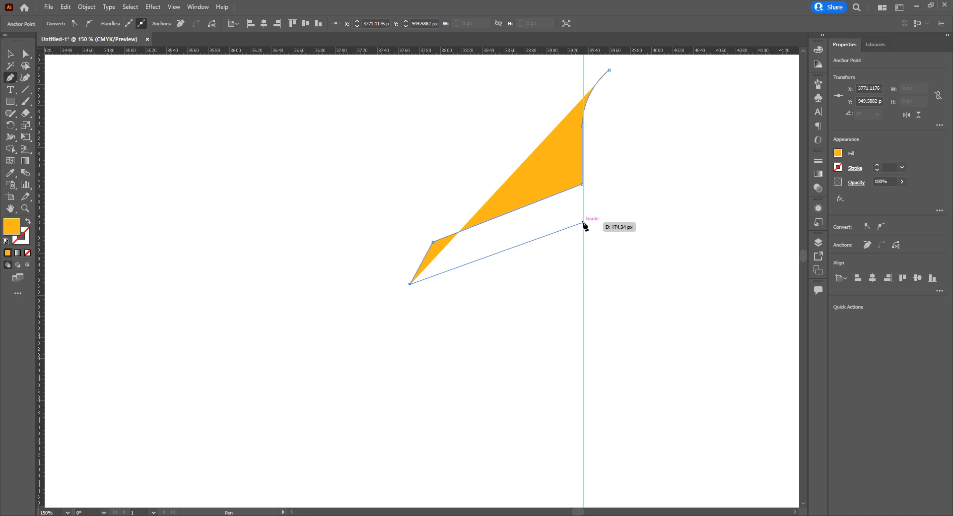
{"action": "left_click", "coordinate": [584, 222]}
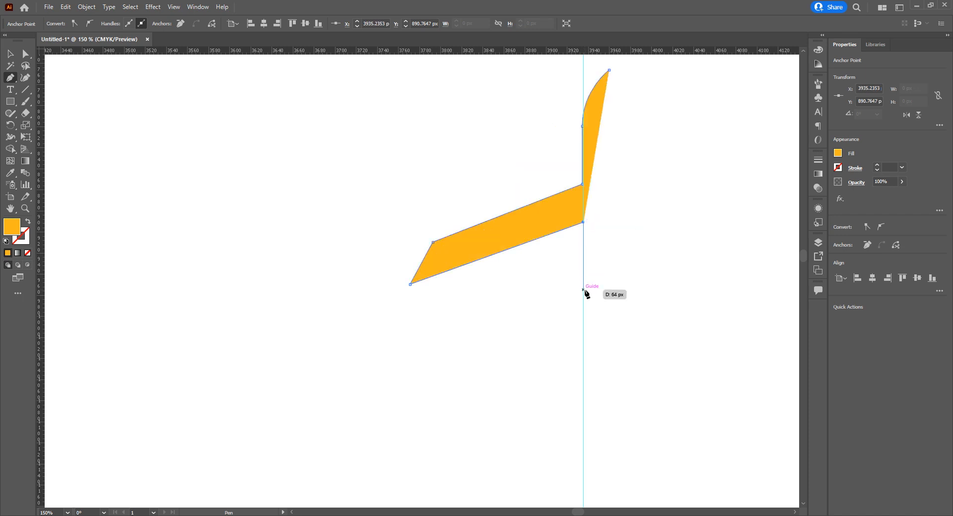
{"action": "left_click", "coordinate": [583, 306]}
{"action": "left_click", "coordinate": [525, 330]}
{"action": "left_click", "coordinate": [517, 350]}
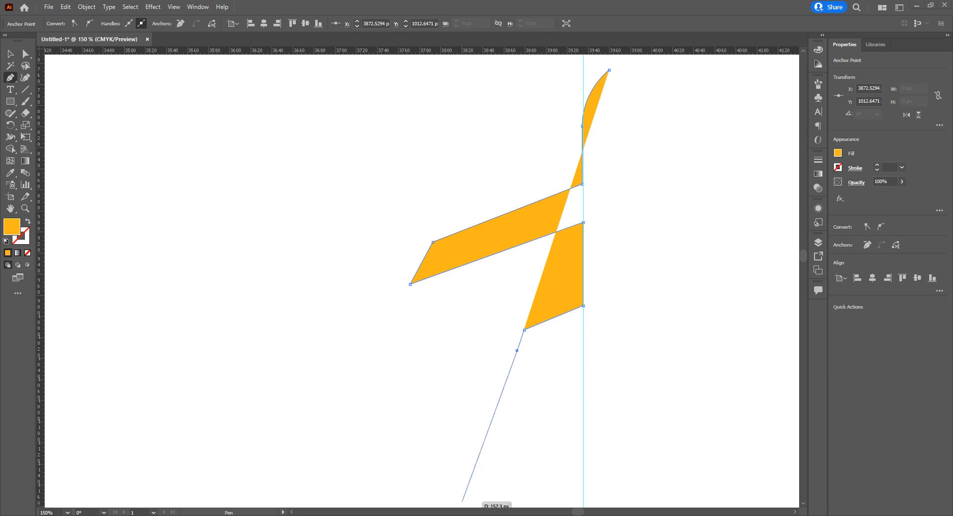
Carry the tailplane's lower edge across to the airplane's centre line directly below the nose, and close the path at the nose
{"action": "left_click", "coordinate": [583, 327]}
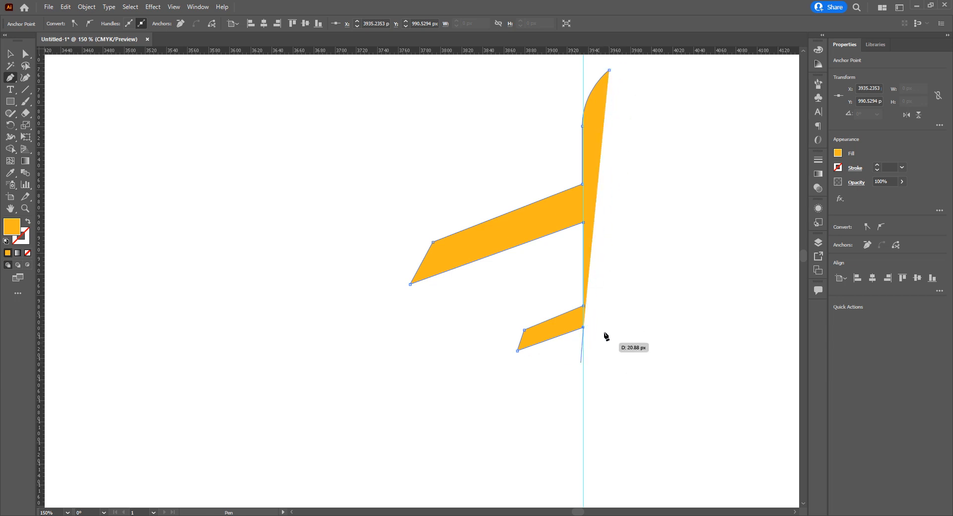
{"action": "key", "text": "ctrl+z"}
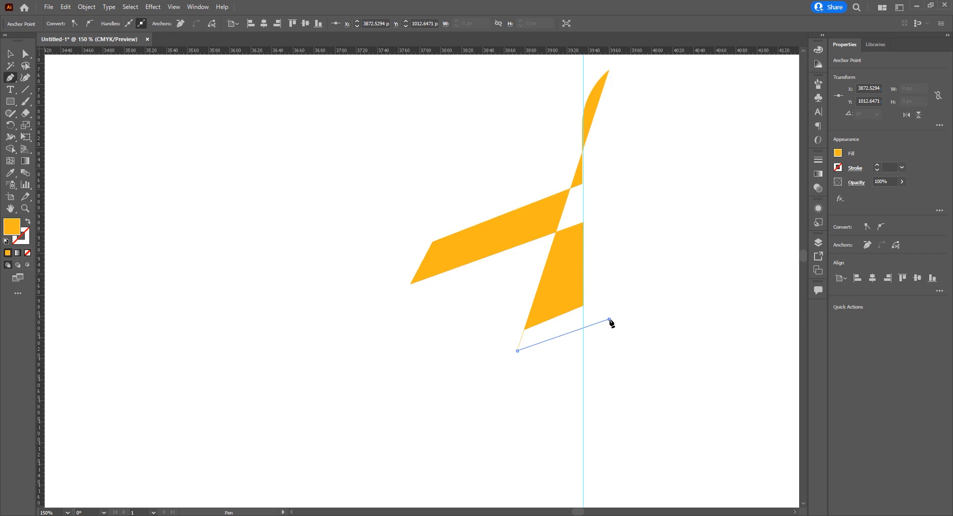
{"action": "left_click", "coordinate": [610, 319]}
{"action": "left_click", "coordinate": [610, 70]}
{"action": "left_click", "coordinate": [670, 200], "text": "ctrl"}
{"action": "key", "text": "v"}
{"action": "scroll", "coordinate": [389, 287], "scroll_direction": "down", "scroll_amount": 3}
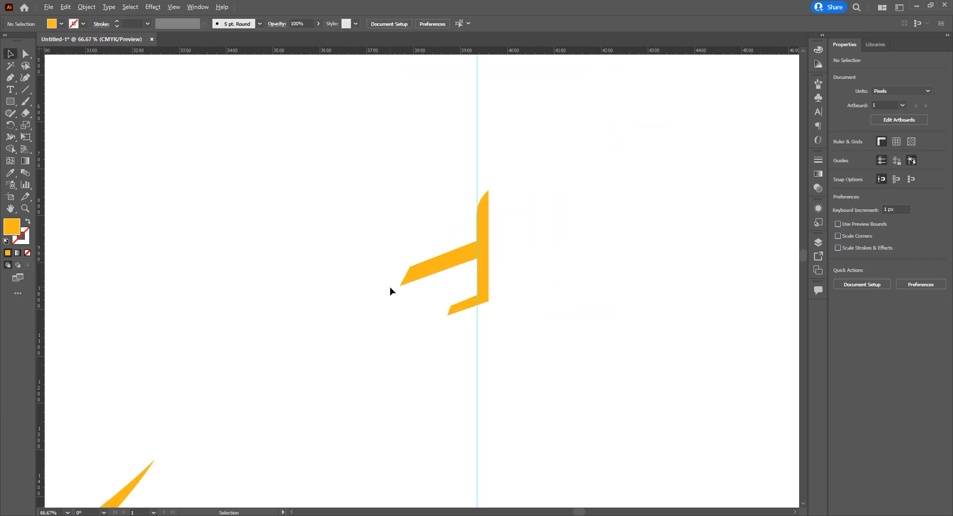
Select the half airplane and create a mirrored copy of it by reflecting across the vertical axis
{"action": "left_click", "coordinate": [416, 272]}
{"action": "key", "text": "a"}
{"action": "left_click", "coordinate": [459, 256]}
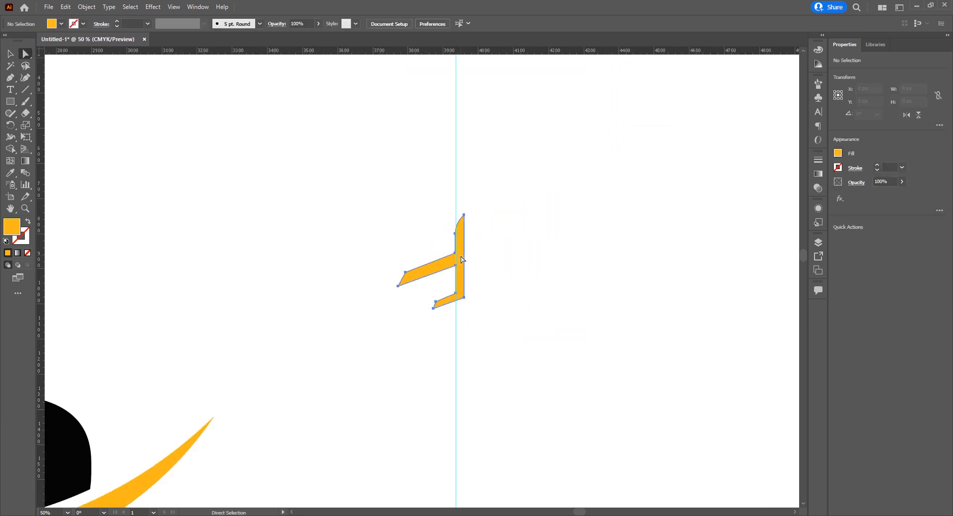
{"action": "right_click", "coordinate": [460, 256]}
{"action": "left_click", "coordinate": [596, 464]}
{"action": "left_click", "coordinate": [435, 327]}
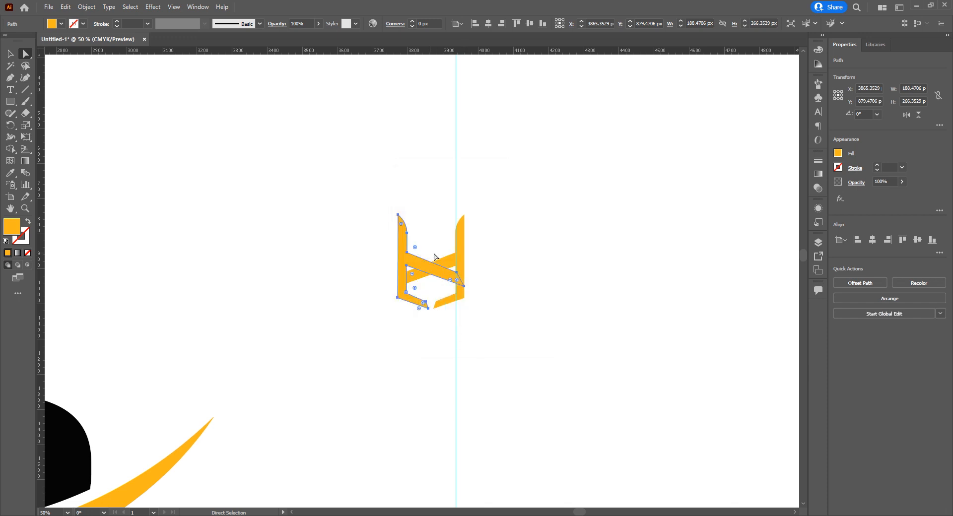
Move the mirrored half against the original to complete the airplane, and remove the vertical guide
{"action": "left_click_drag", "start_coordinate": [404, 247], "coordinate": [469, 244]}
{"action": "left_click", "coordinate": [457, 164]}
{"action": "key", "text": "ctrl+1"}
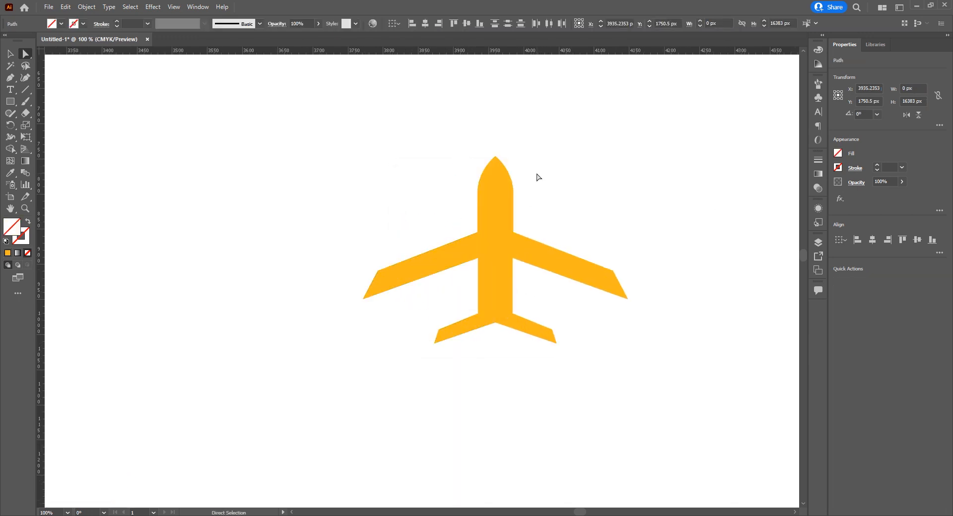
Select both airplane halves and narrow them horizontally to about 286 px wide, keeping the height
{"action": "left_click", "coordinate": [545, 164]}
{"action": "left_click", "coordinate": [503, 201]}
{"action": "left_click_drag", "start_coordinate": [412, 127], "coordinate": [561, 285]}
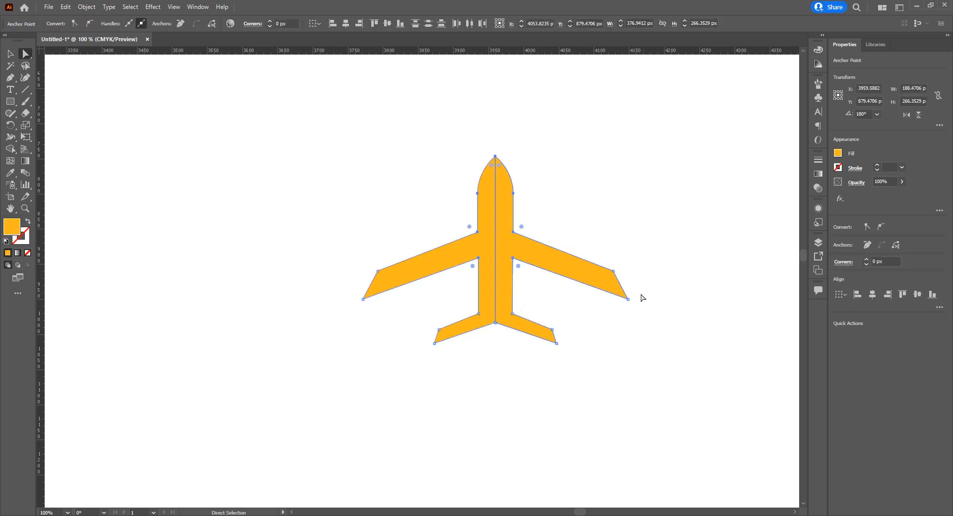
{"action": "left_click", "coordinate": [11, 54]}
{"action": "left_click", "coordinate": [419, 143]}
{"action": "left_click_drag", "start_coordinate": [419, 143], "coordinate": [551, 239]}
{"action": "left_click_drag", "start_coordinate": [628, 251], "coordinate": [564, 251]}
Merge the two airplane halves into a single shape with the Shape Builder
{"action": "left_click", "coordinate": [822, 246]}
{"action": "left_click", "coordinate": [821, 245]}
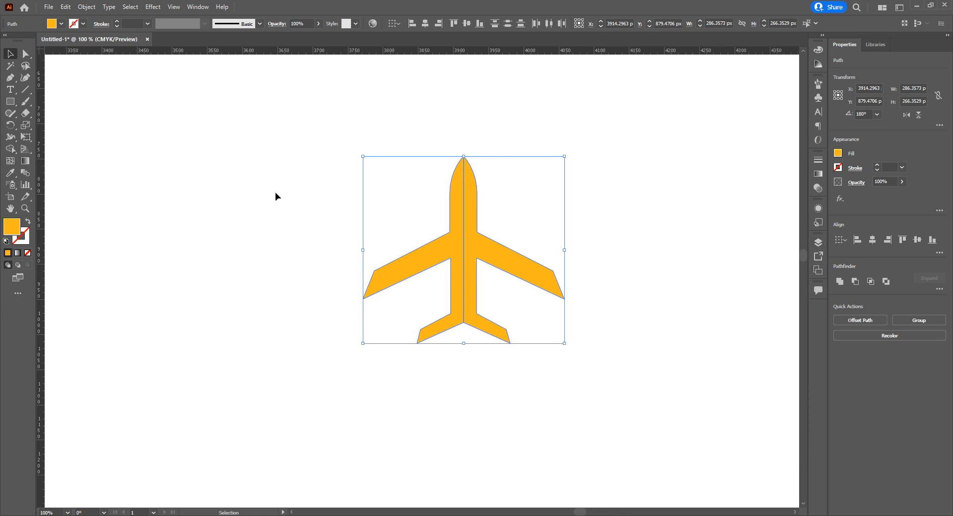
{"action": "left_click", "coordinate": [10, 149]}
{"action": "left_click_drag", "start_coordinate": [469, 237], "coordinate": [475, 246]}
{"action": "left_click", "coordinate": [487, 175]}
Round the airplane's pointed nose fully into a semicircular end
{"action": "key", "text": "a"}
{"action": "left_click", "coordinate": [465, 169]}
{"action": "left_click", "coordinate": [464, 157]}
{"action": "left_click_drag", "start_coordinate": [467, 171], "coordinate": [461, 218]}
Round the outer leading corners of both wings so each curves smoothly to its tip
{"action": "left_click", "coordinate": [417, 288]}
{"action": "left_click", "coordinate": [396, 281]}
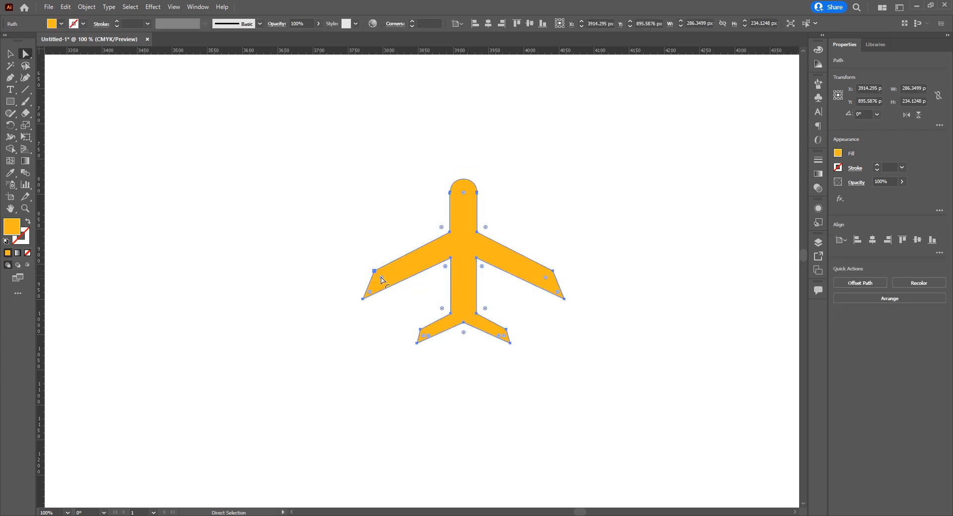
{"action": "left_click_drag", "start_coordinate": [342, 215], "coordinate": [380, 296]}
{"action": "left_click", "coordinate": [638, 279]}
{"action": "left_click", "coordinate": [556, 279]}
{"action": "left_click", "coordinate": [463, 316]}
Round the upper outer corners of both tailplane halves and the centre point of the tail's lower edge
{"action": "scroll", "coordinate": [441, 342], "scroll_direction": "up", "scroll_amount": 1}
{"action": "left_click_drag", "start_coordinate": [418, 332], "coordinate": [438, 337]}
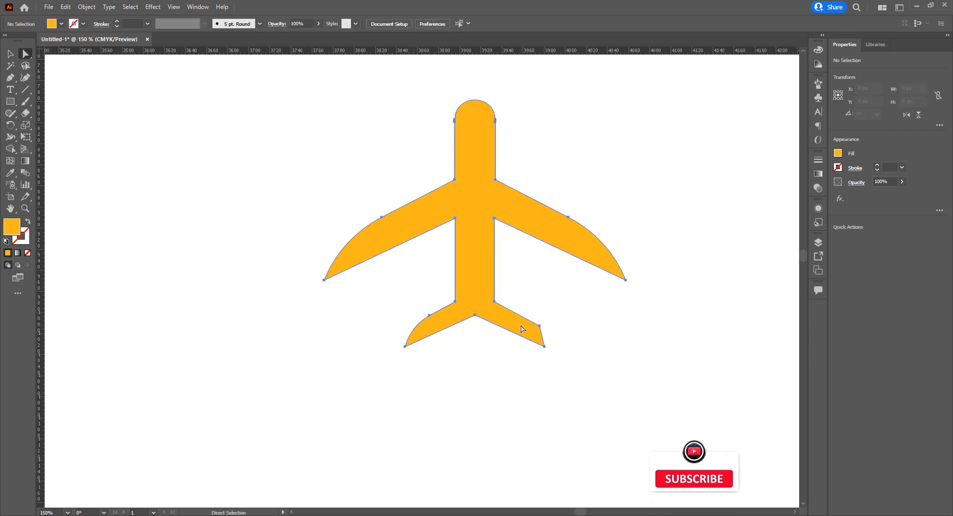
{"action": "left_click_drag", "start_coordinate": [538, 329], "coordinate": [383, 383]}
{"action": "left_click", "coordinate": [476, 316]}
{"action": "left_click_drag", "start_coordinate": [477, 323], "coordinate": [492, 410]}
{"action": "left_click", "coordinate": [514, 370]}
{"action": "scroll", "coordinate": [526, 287], "scroll_direction": "down", "scroll_amount": 3}
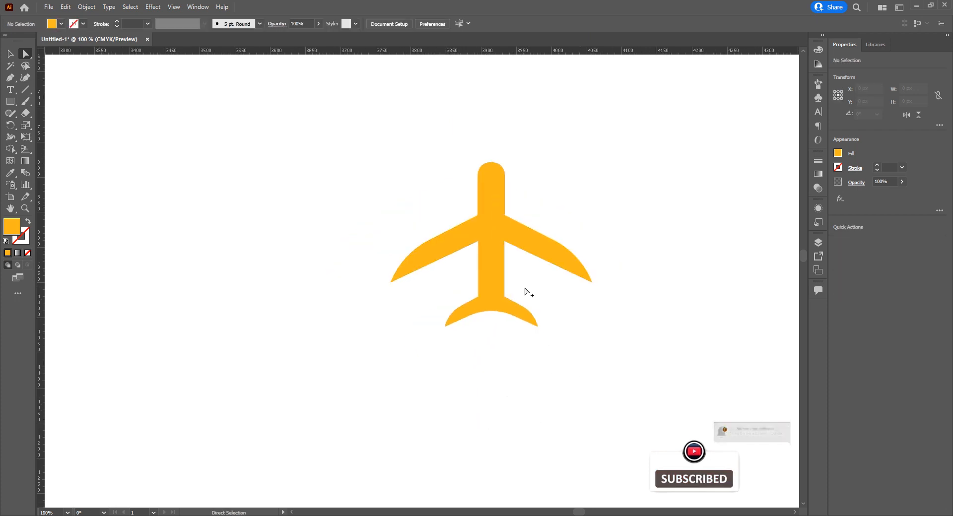
Scale the airplane down, rotate it about 39° clockwise, and place it just beyond the upper swoosh's tip
{"action": "key", "text": "v"}
{"action": "scroll", "coordinate": [547, 277], "scroll_direction": "down", "scroll_amount": 1}
{"action": "left_click", "coordinate": [529, 271]}
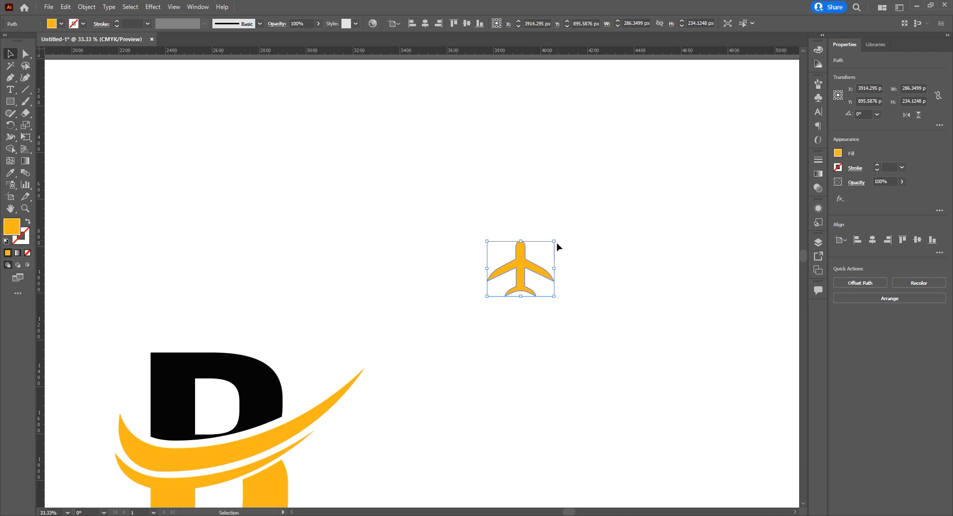
{"action": "left_click_drag", "start_coordinate": [558, 238], "coordinate": [581, 274]}
{"action": "left_click_drag", "start_coordinate": [524, 271], "coordinate": [385, 341]}
{"action": "left_click", "coordinate": [504, 327]}
{"action": "left_click", "coordinate": [374, 348]}
{"action": "left_click", "coordinate": [566, 297]}
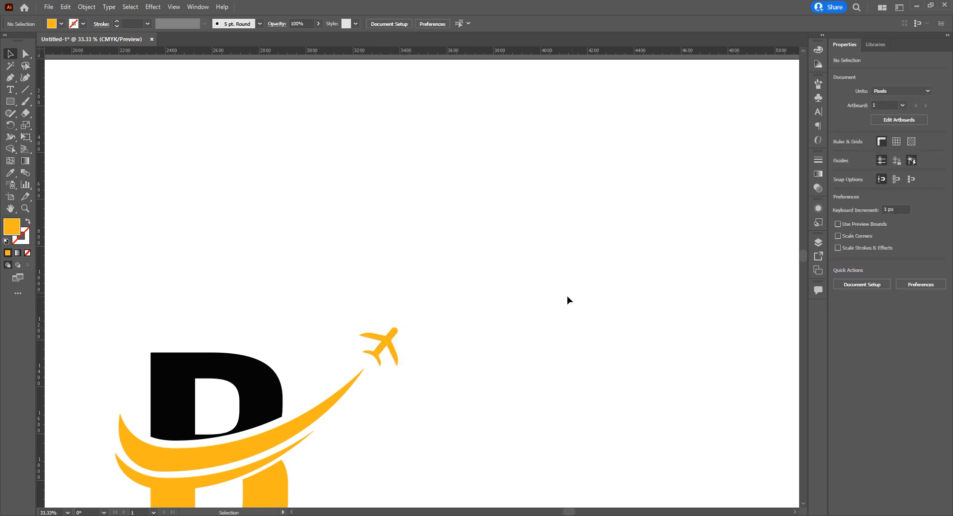
Select the whole logo, enlarge it to about 2190 px wide, and group its parts
{"action": "scroll", "coordinate": [561, 300], "scroll_direction": "down", "scroll_amount": 4}
{"action": "scroll", "coordinate": [555, 305], "scroll_direction": "up", "scroll_amount": 4}
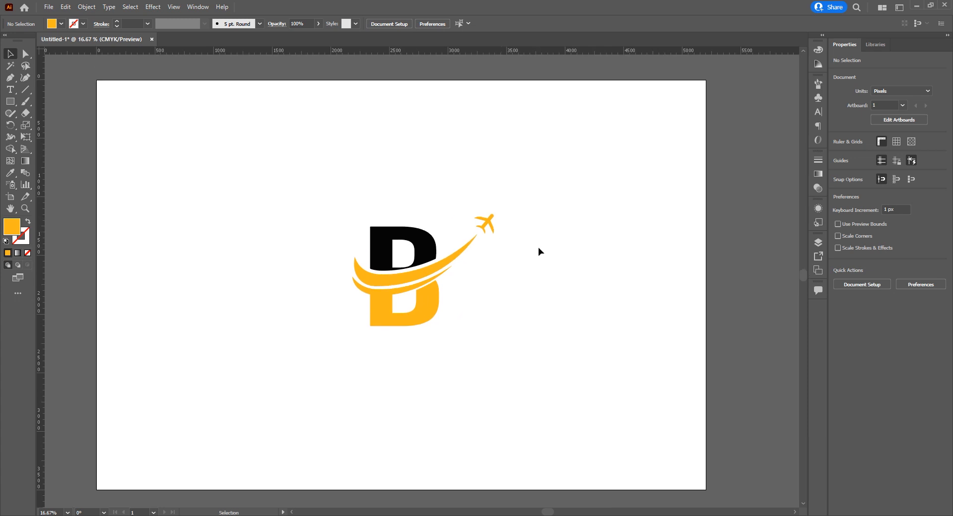
{"action": "left_click_drag", "start_coordinate": [352, 200], "coordinate": [649, 358]}
{"action": "left_click", "coordinate": [649, 357]}
{"action": "left_click", "coordinate": [428, 298]}
{"action": "left_click", "coordinate": [415, 274]}
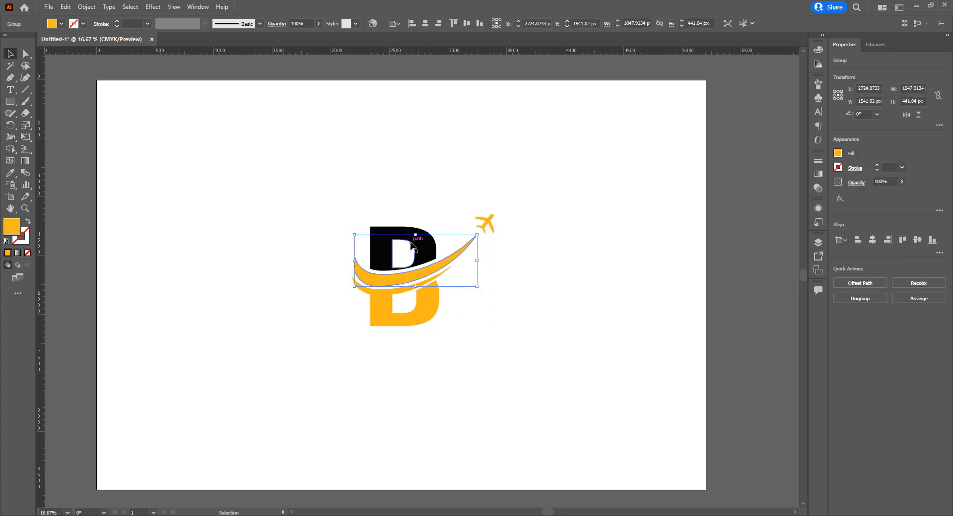
{"action": "left_click", "coordinate": [417, 242]}
{"action": "left_click_drag", "start_coordinate": [362, 347], "coordinate": [528, 184]}
{"action": "left_click_drag", "start_coordinate": [495, 325], "coordinate": [618, 425]}
{"action": "left_click_drag", "start_coordinate": [485, 364], "coordinate": [418, 329]}
{"action": "key", "text": "ctrl+g"}
Centre the logo group horizontally and vertically on the artboard
{"action": "left_click", "coordinate": [462, 323]}
{"action": "left_click", "coordinate": [454, 274]}
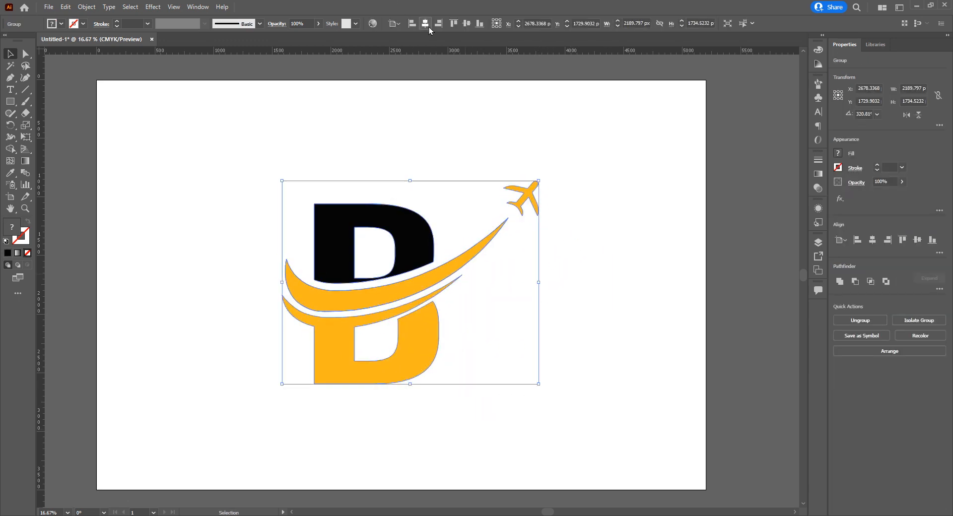
{"action": "left_click", "coordinate": [427, 24]}
{"action": "left_click", "coordinate": [466, 24]}
{"action": "left_click", "coordinate": [575, 179]}
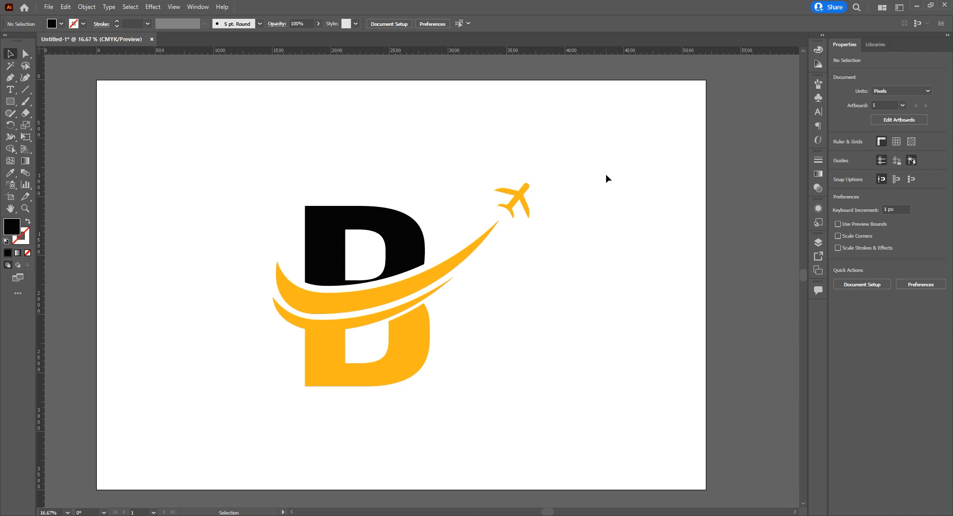
Recolour only the airplane black by sampling the upper part of the B with the Eyedropper
{"action": "key", "text": "ctrl+a"}
{"action": "key", "text": "i"}
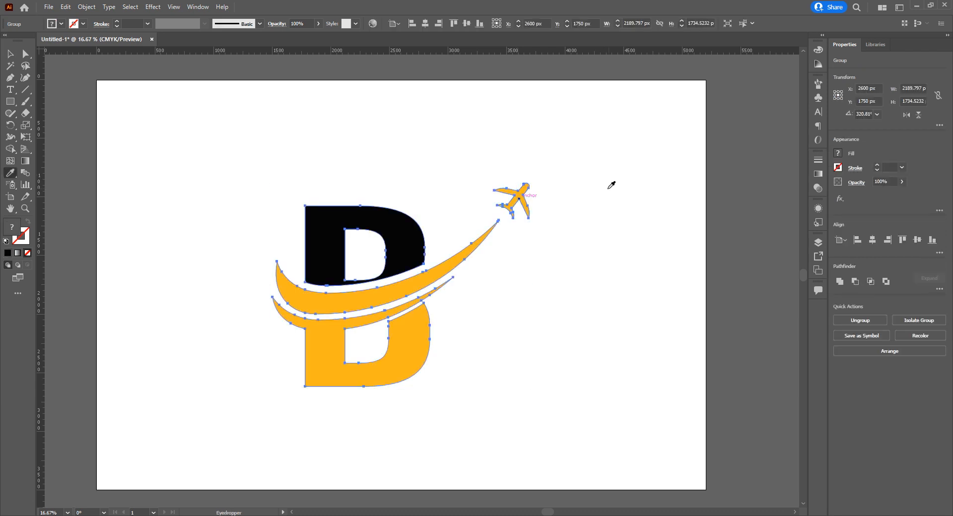
{"action": "left_click", "coordinate": [560, 184], "text": "ctrl"}
{"action": "left_click", "coordinate": [516, 198], "text": "ctrl"}
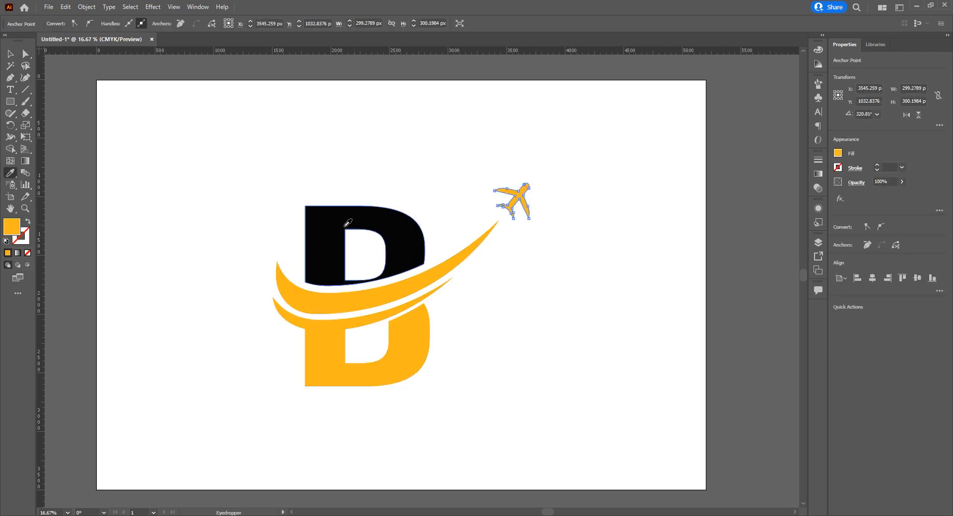
{"action": "left_click", "coordinate": [363, 221]}
{"action": "key", "text": "v"}
{"action": "left_click", "coordinate": [296, 118]}
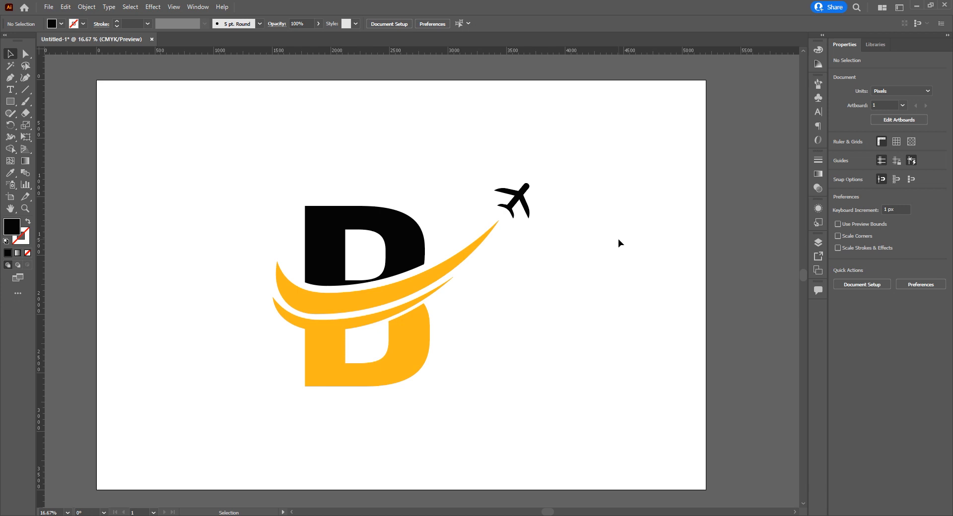
{"action": "key", "text": "ctrl+a"}
{"action": "left_click", "coordinate": [651, 248]}
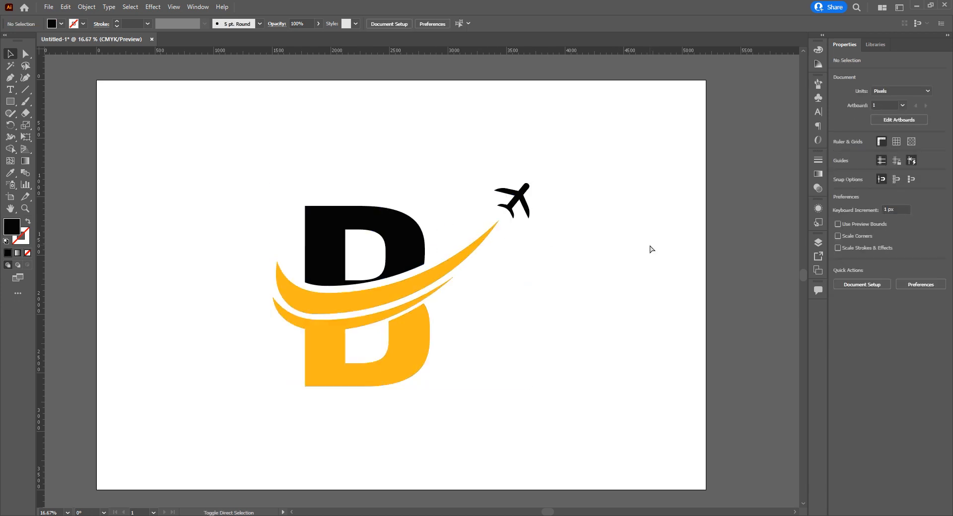